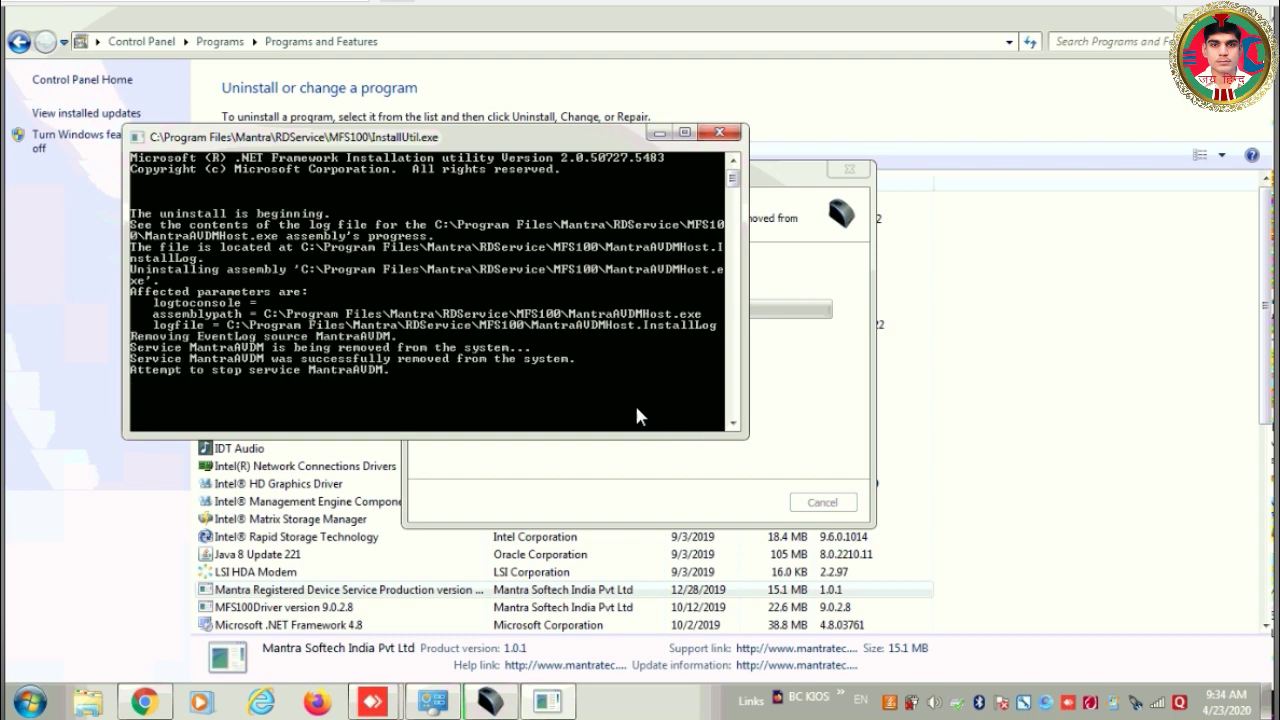
Uninstall Castles_Setup_V1.5 and Agent System Configuration 2.0
double_click(260, 289)
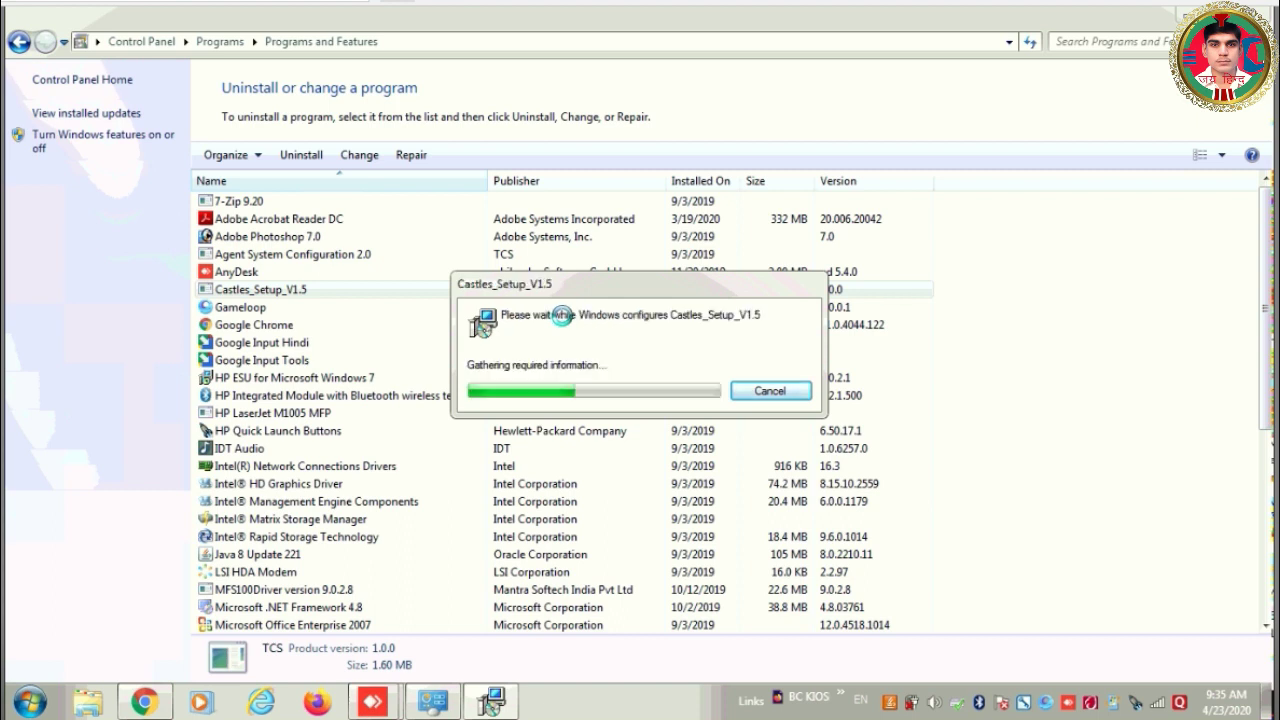
click(300, 158)
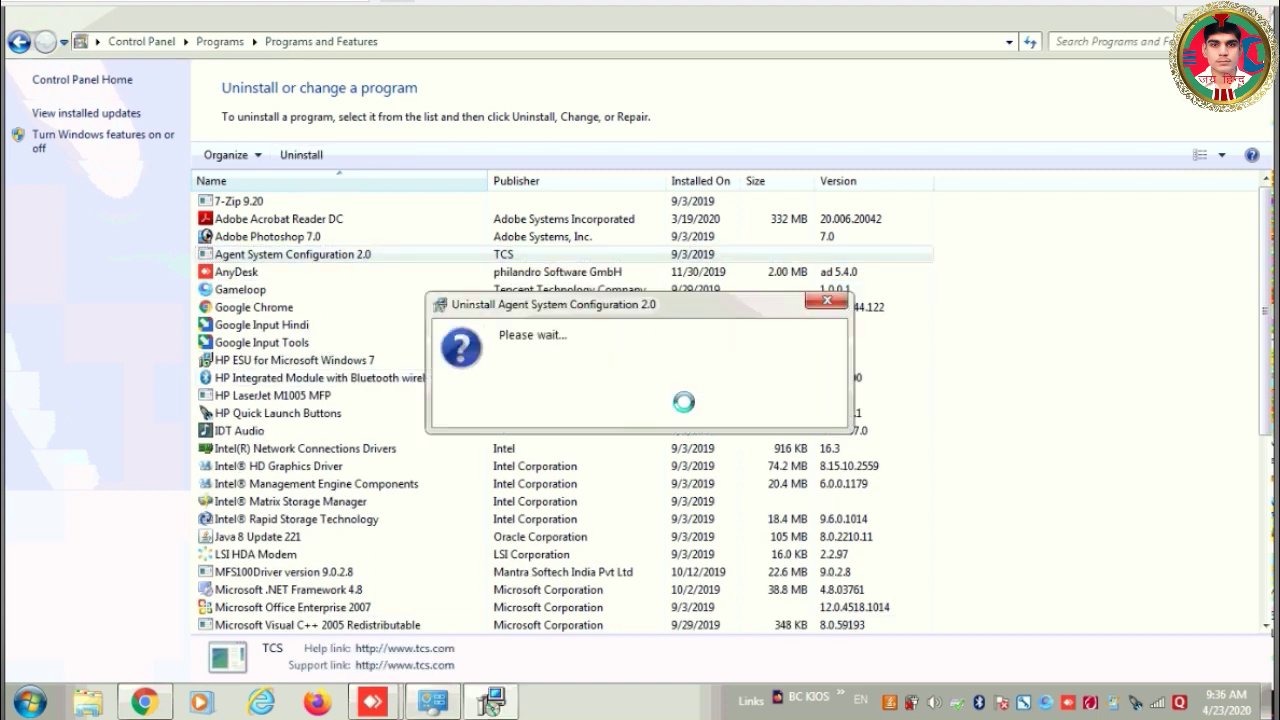
click(800, 403)
Uninstall MFS100Driver and Java 8 Update 221, confirming each removal
click(283, 554)
click(300, 154)
click(703, 420)
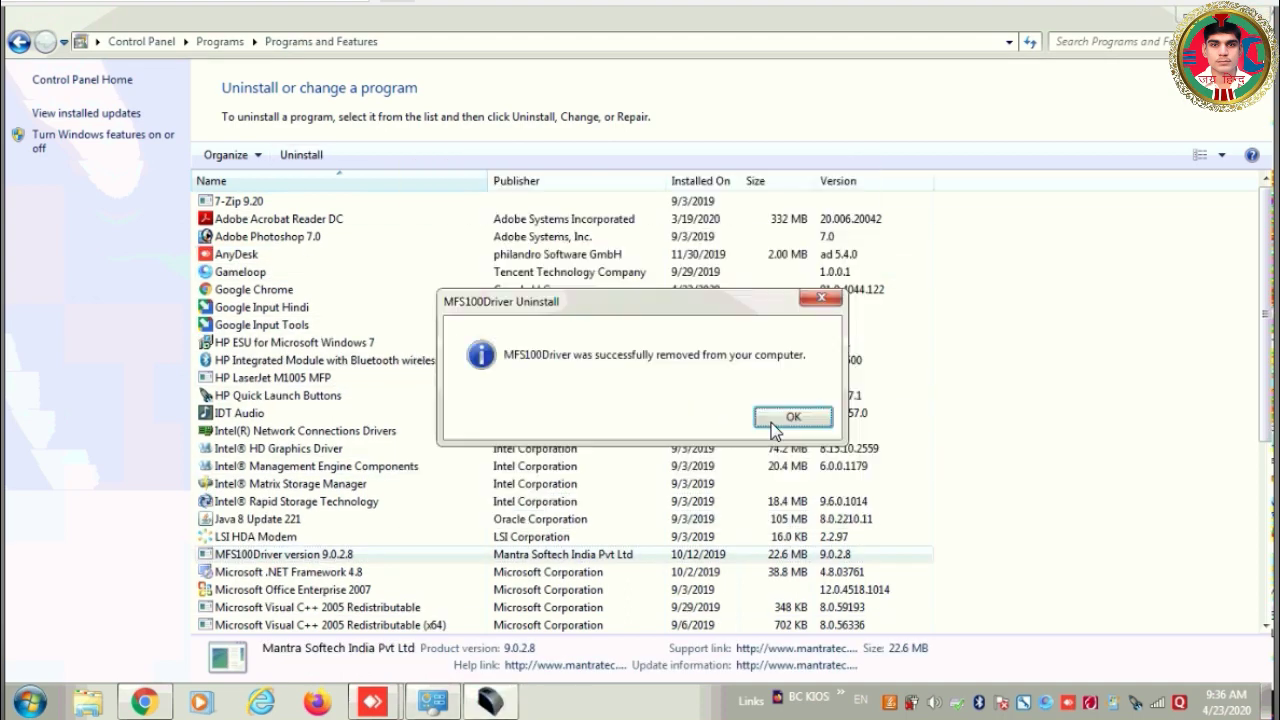
click(792, 416)
click(257, 519)
click(300, 154)
click(729, 351)
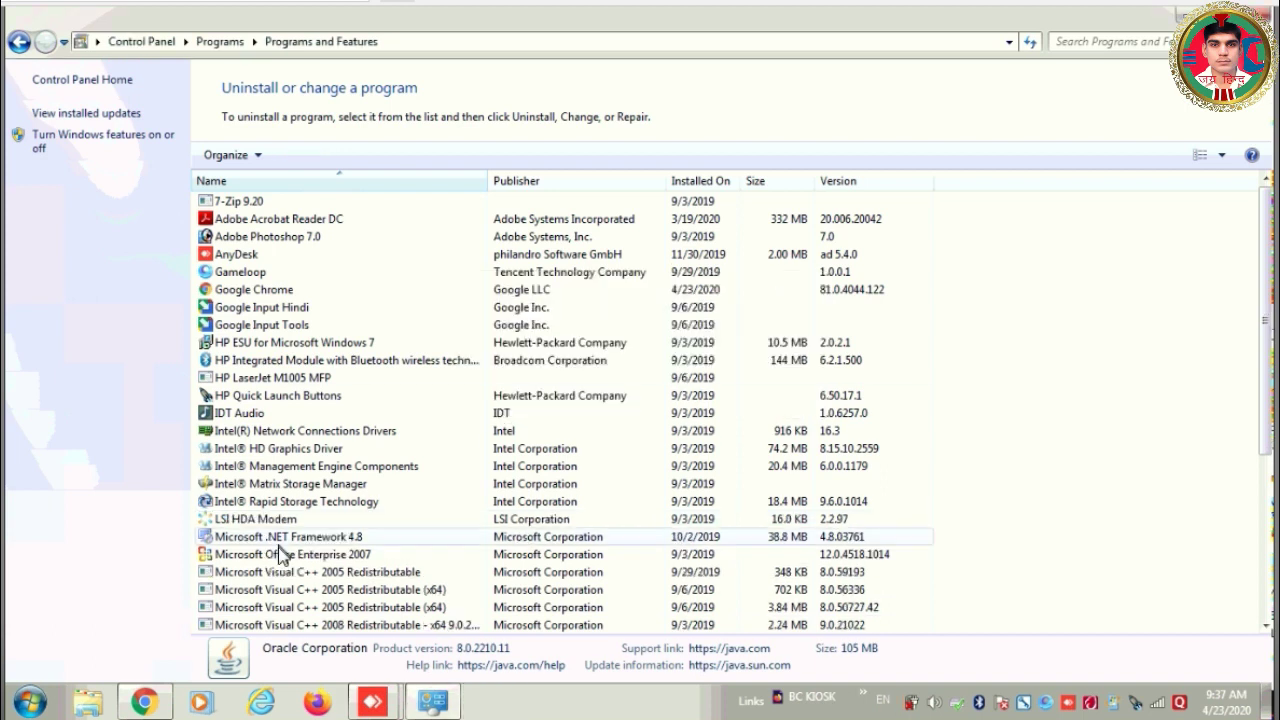
Remove the Visual C++ 2005 Redistributables (x86 and x64) and Visual C++ 2008 x64 9.0.30729
double_click(317, 572)
click(740, 352)
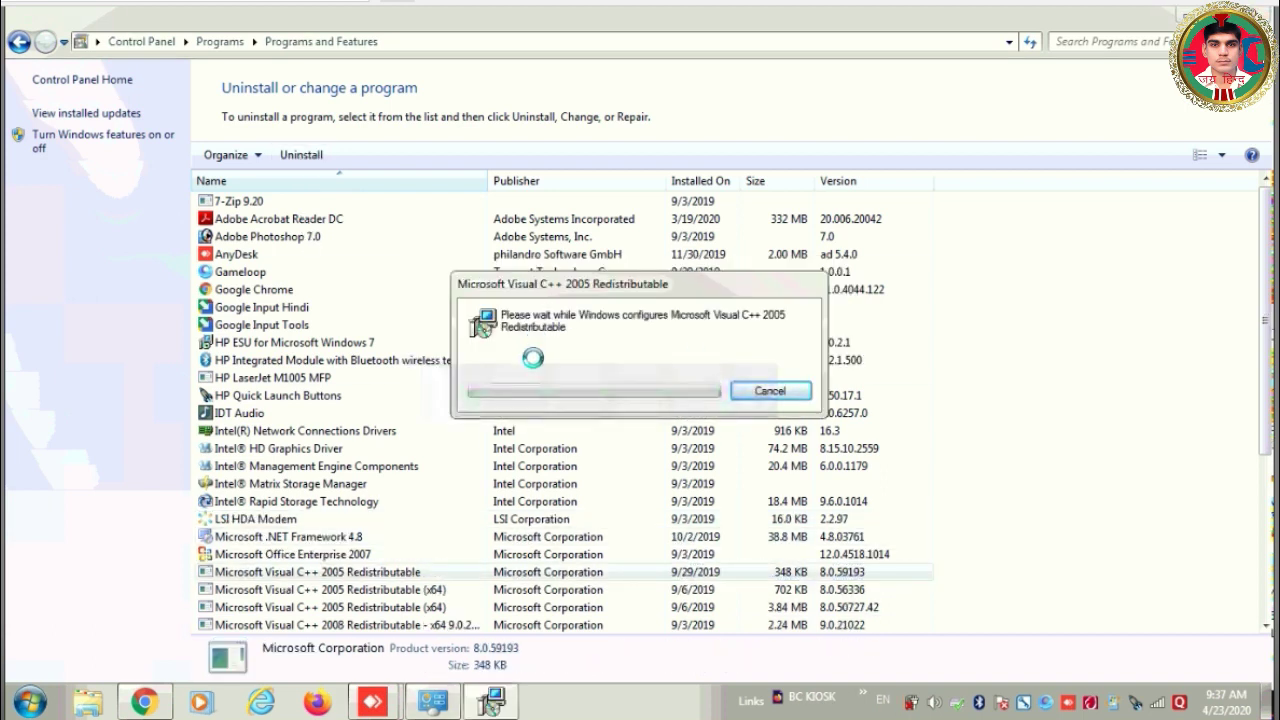
click(740, 352)
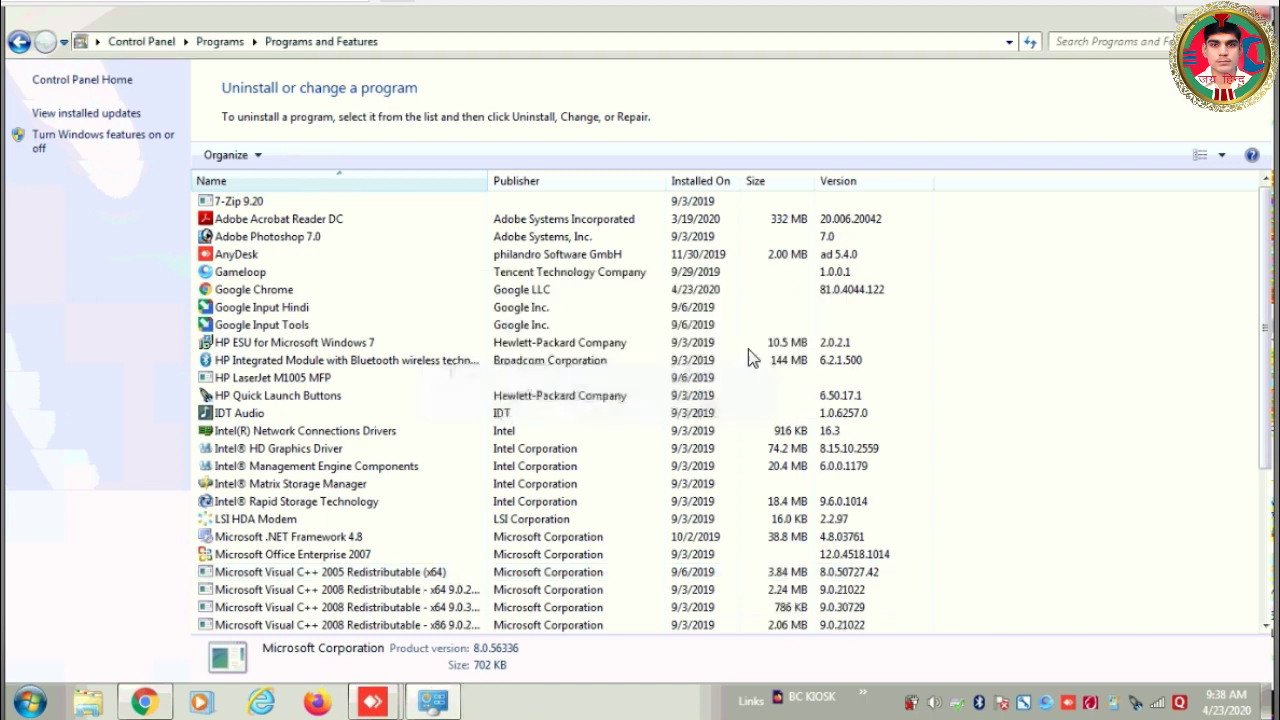
key(Return)
click(749, 351)
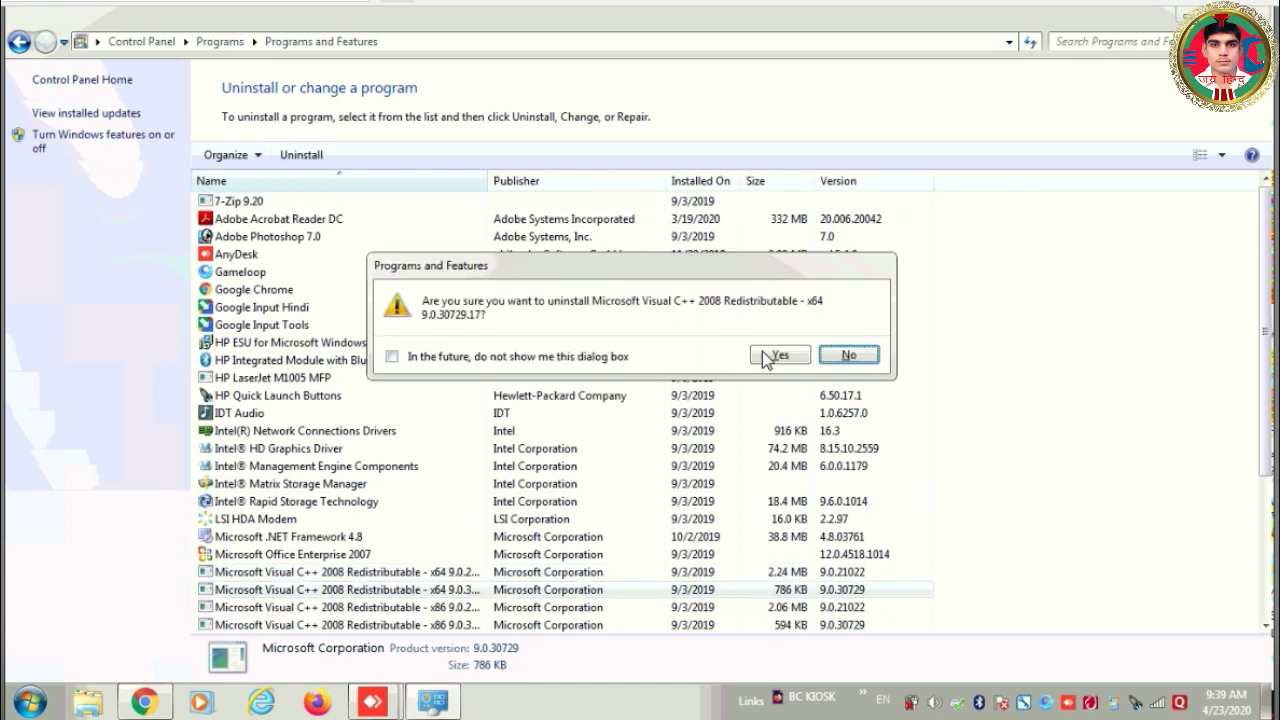
click(770, 353)
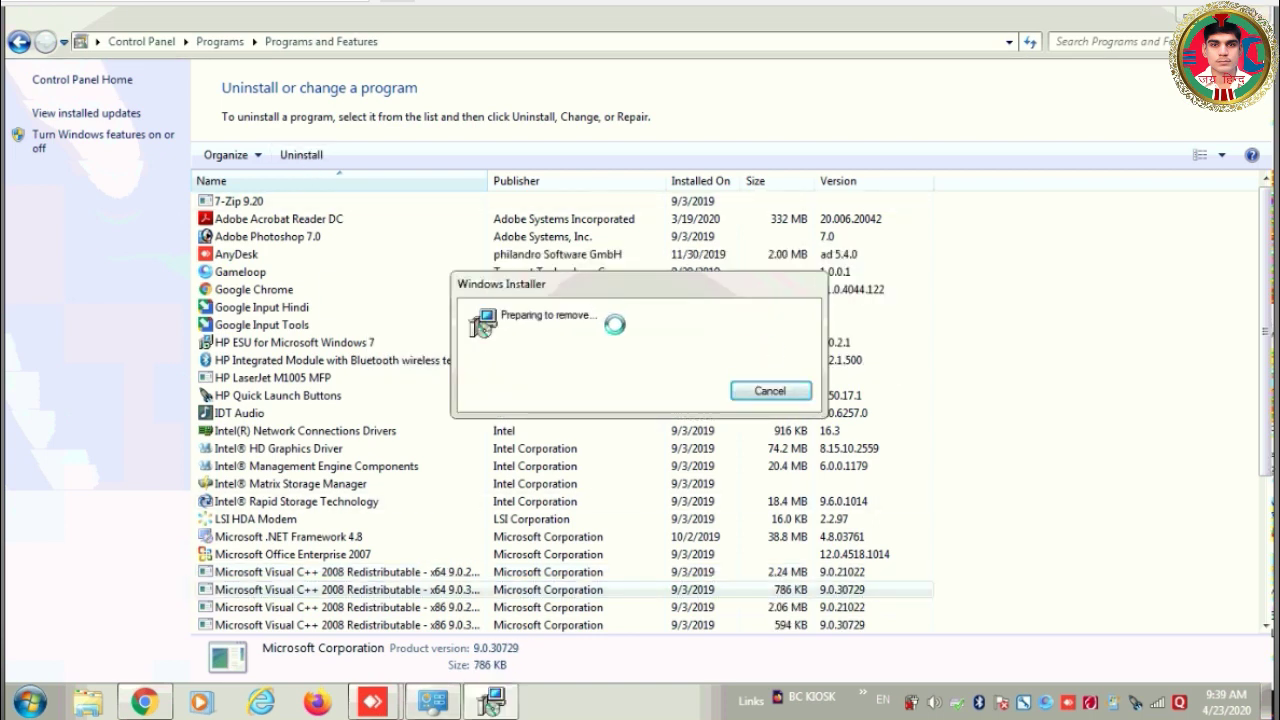
Remove the remaining Visual C++ 2008 packages and Validity Fingerprint Driver, then show the downloaded ZIP's folder
double_click(350, 572)
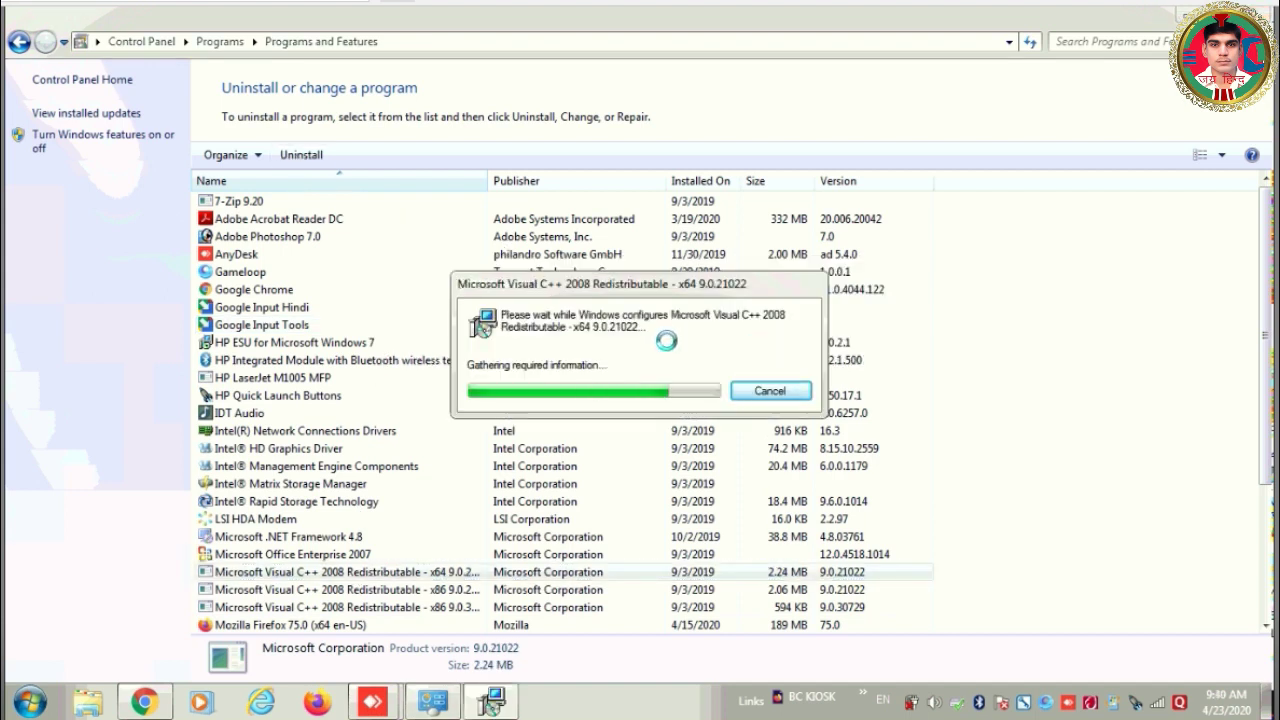
double_click(360, 591)
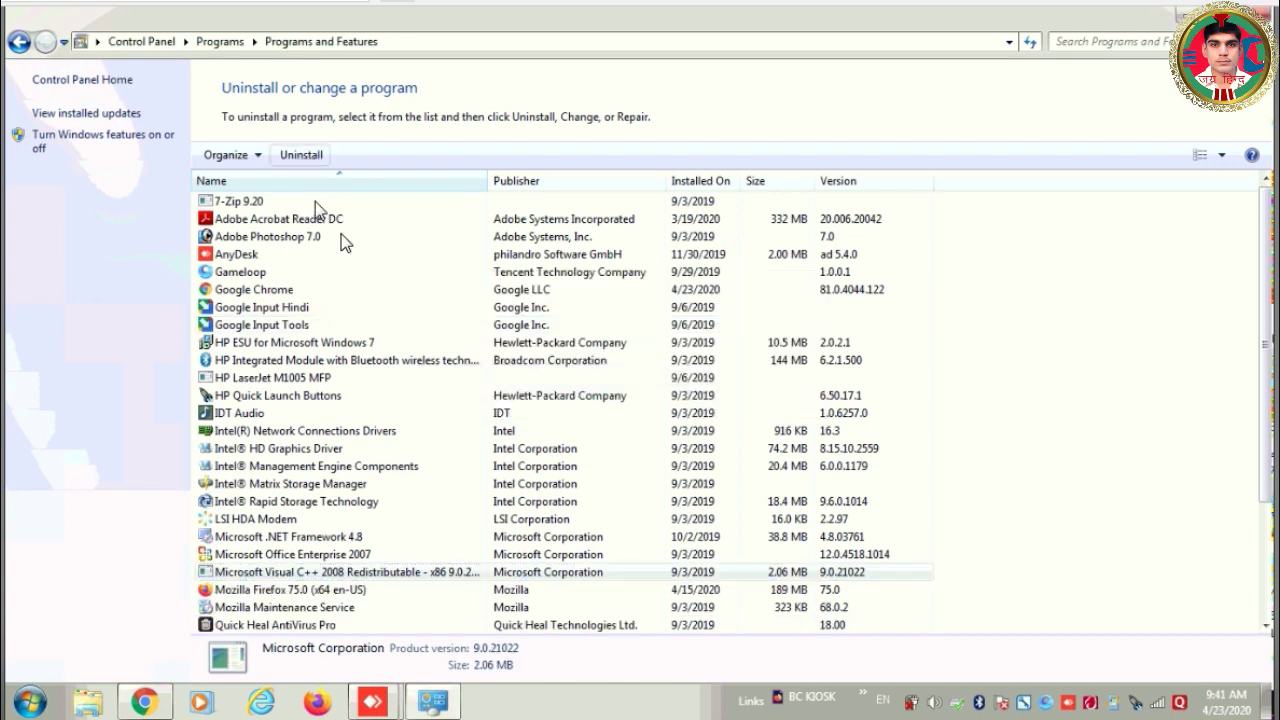
key(Return)
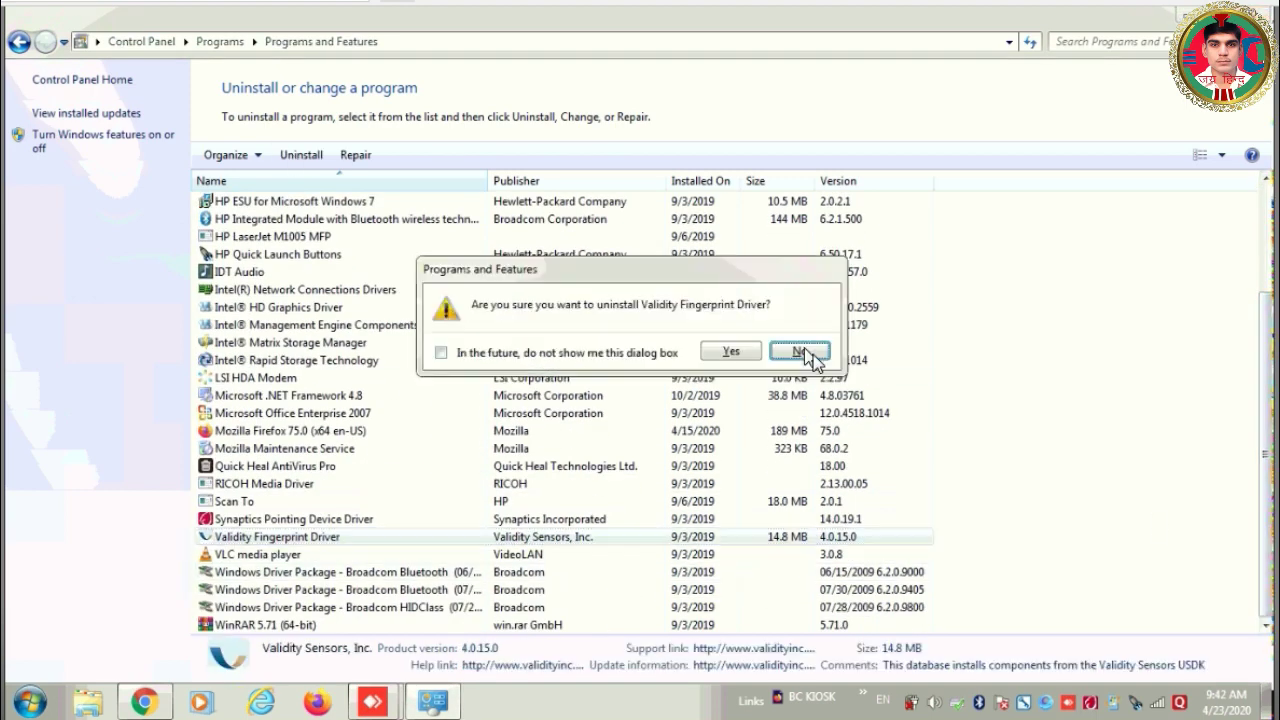
click(734, 352)
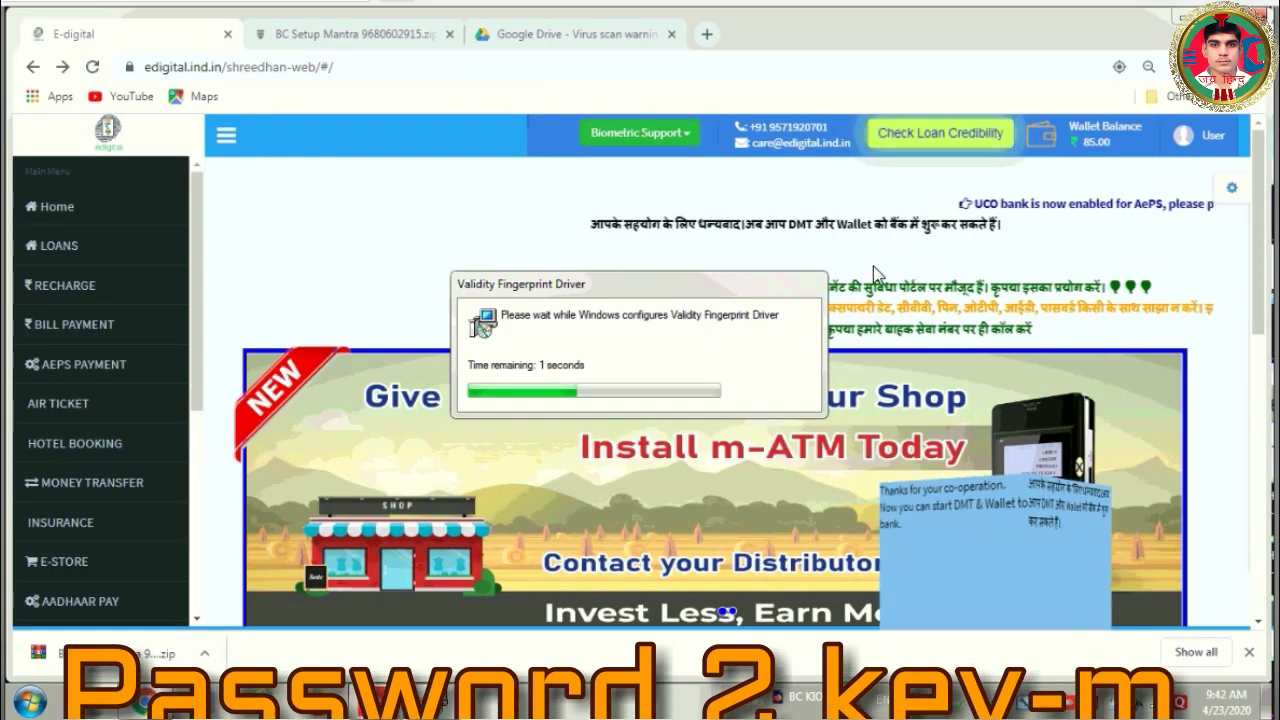
click(204, 652)
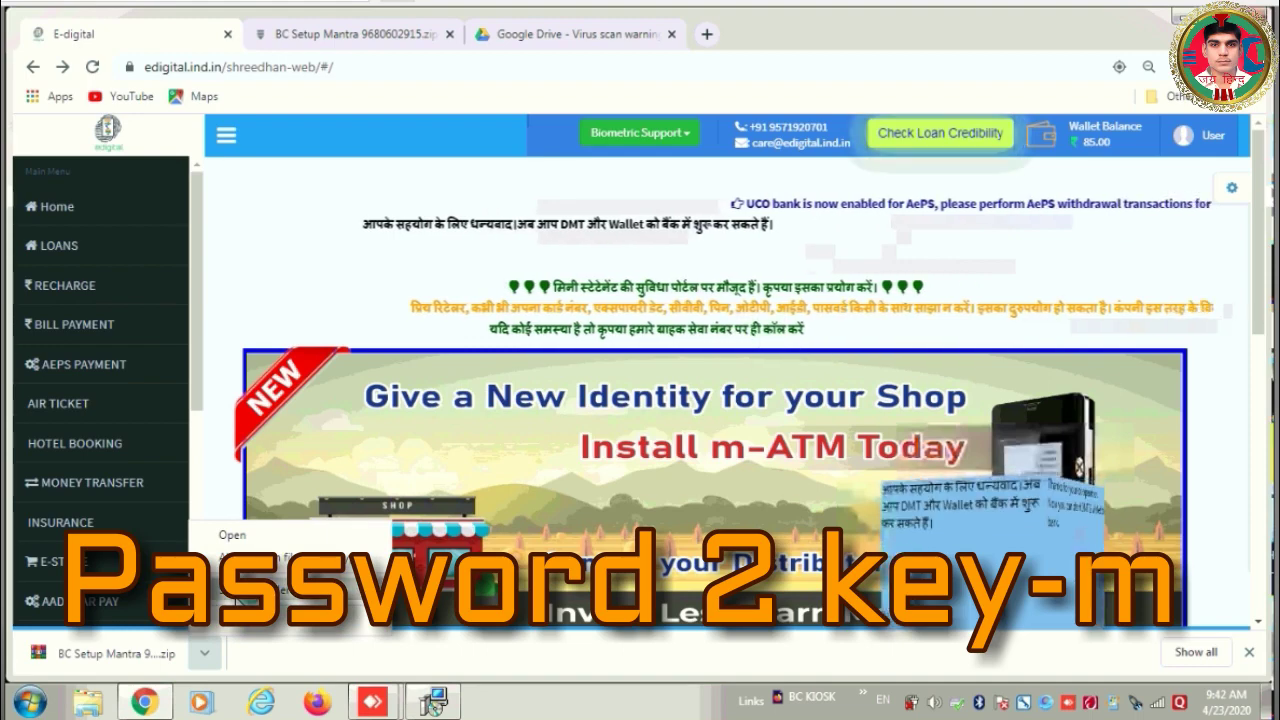
click(232, 535)
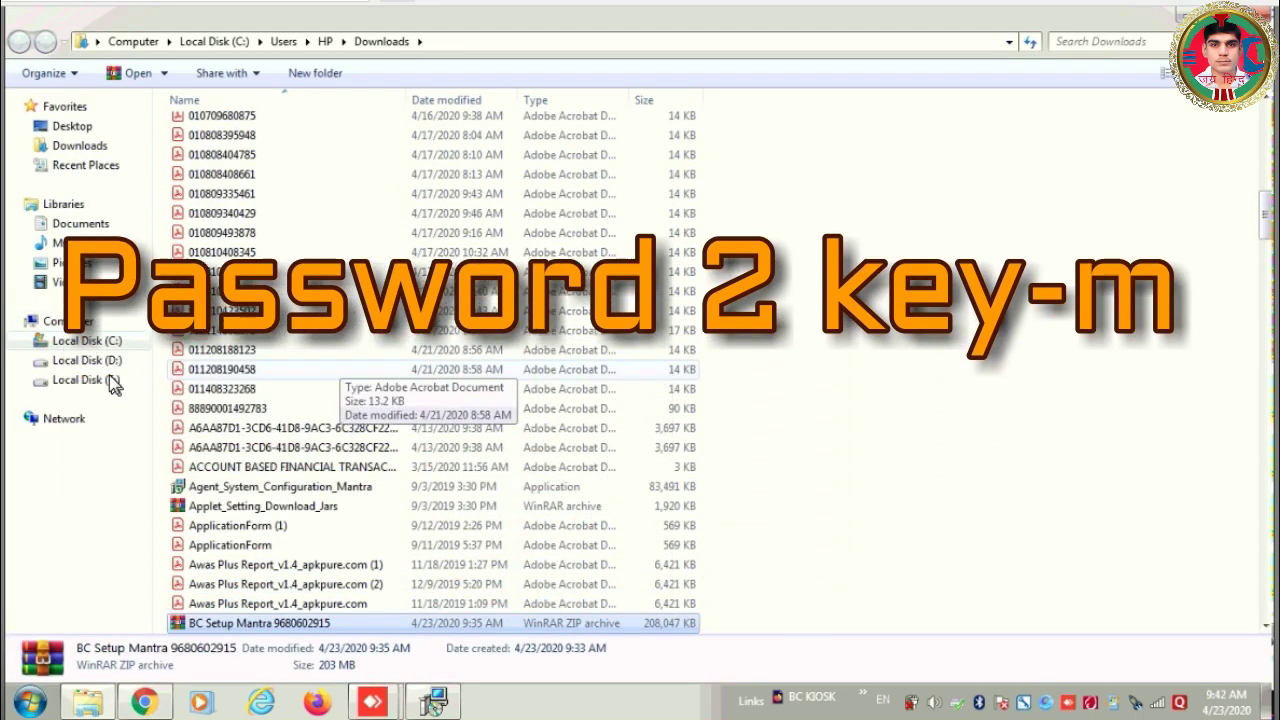
Open Local Disk (D:) where the BC Setup Mantra ZIP now sits
click(102, 366)
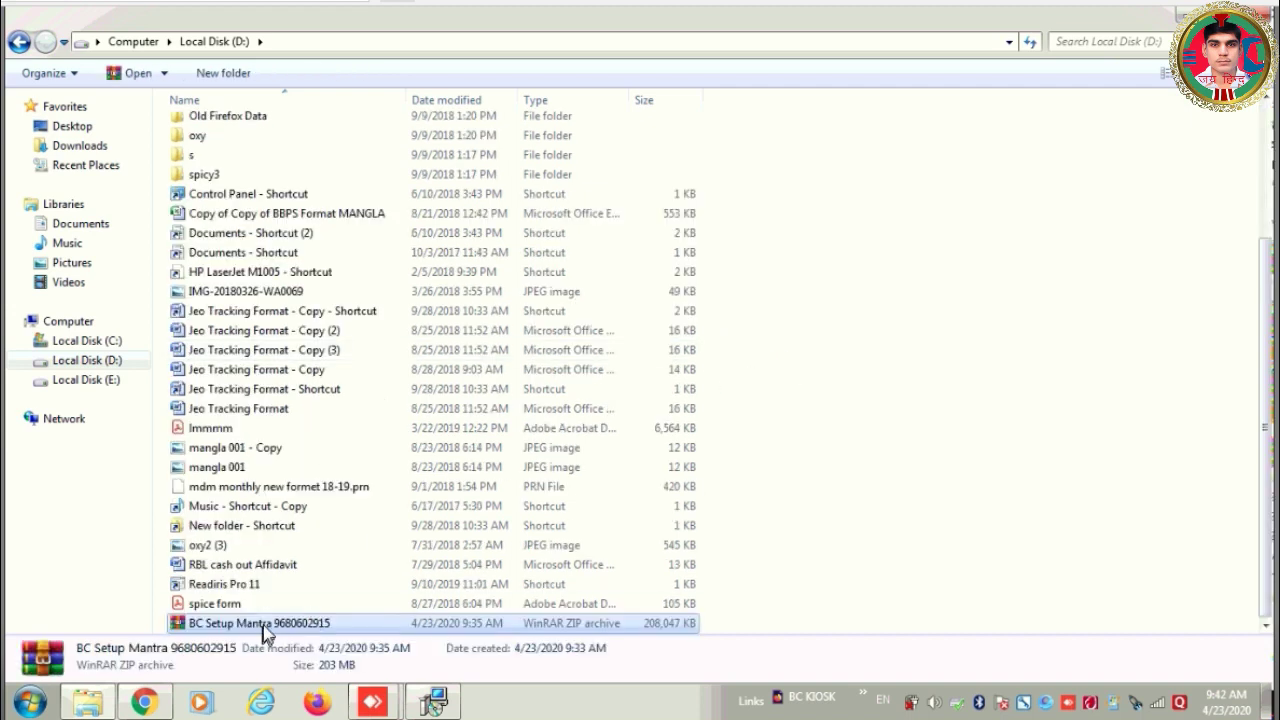
Extract the BC Setup Mantra archive to its own folder on D:, entering the archive password
right_click(264, 623)
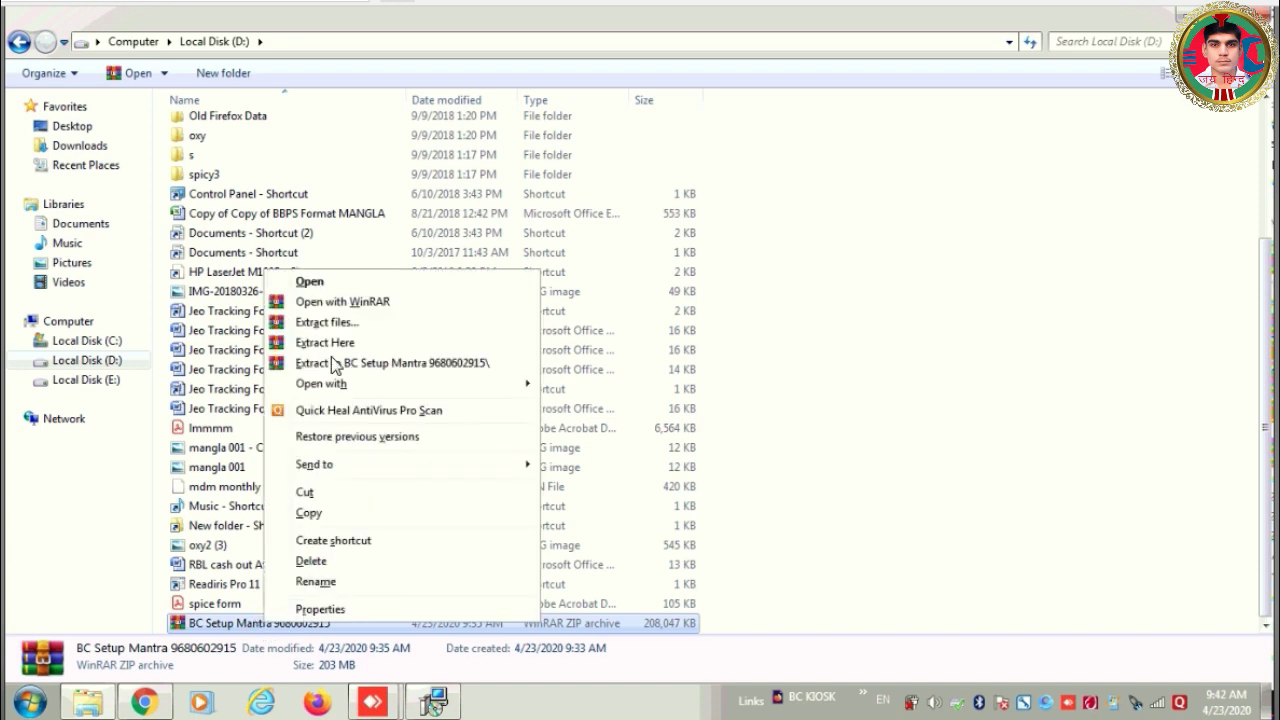
click(331, 322)
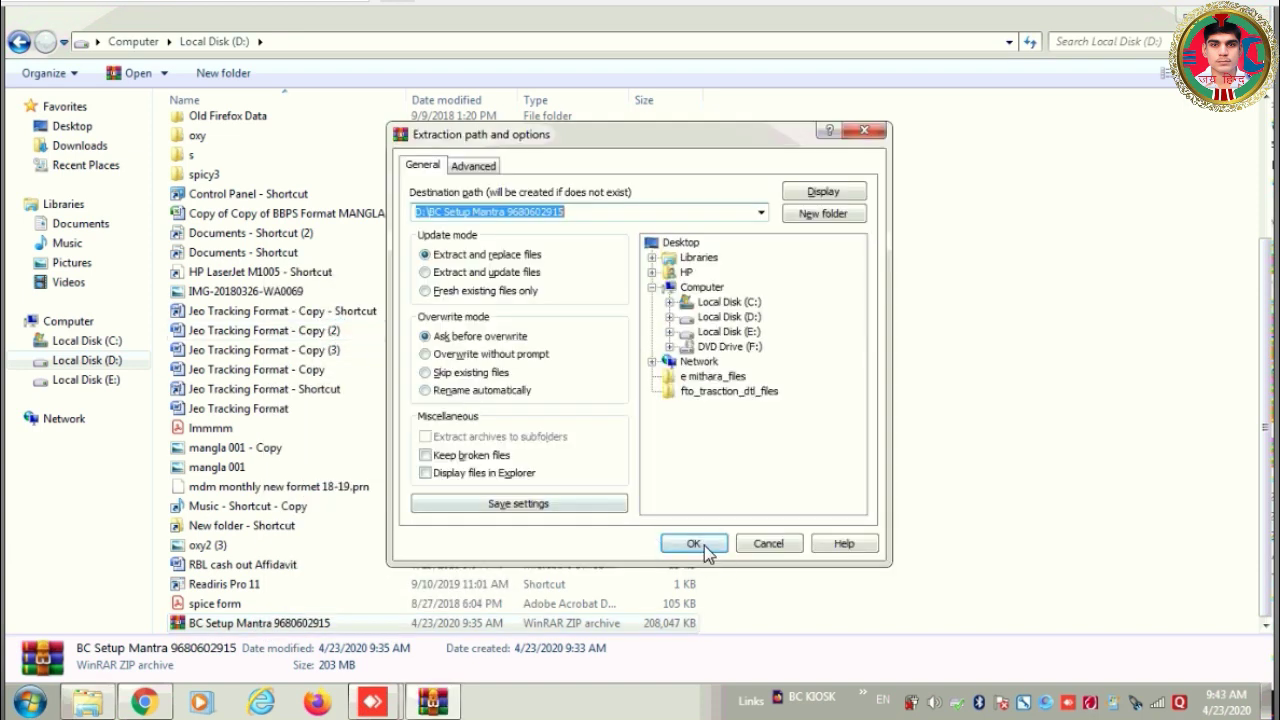
click(704, 545)
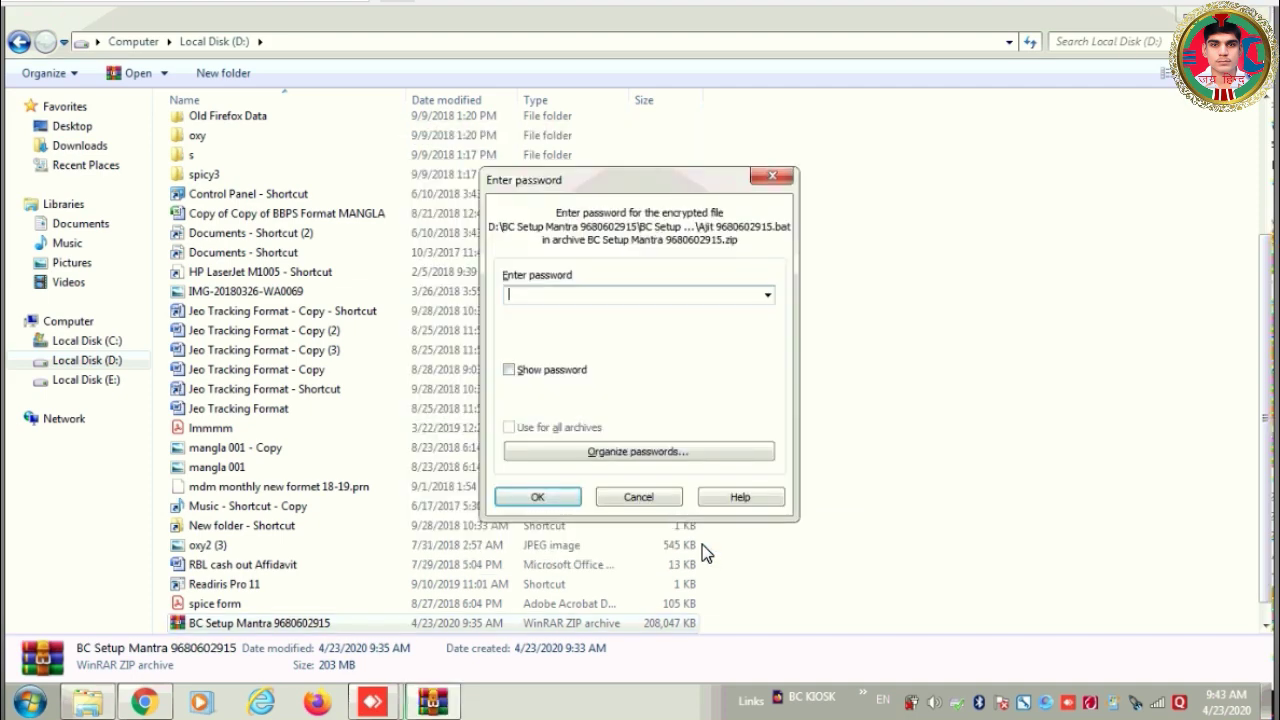
click(533, 497)
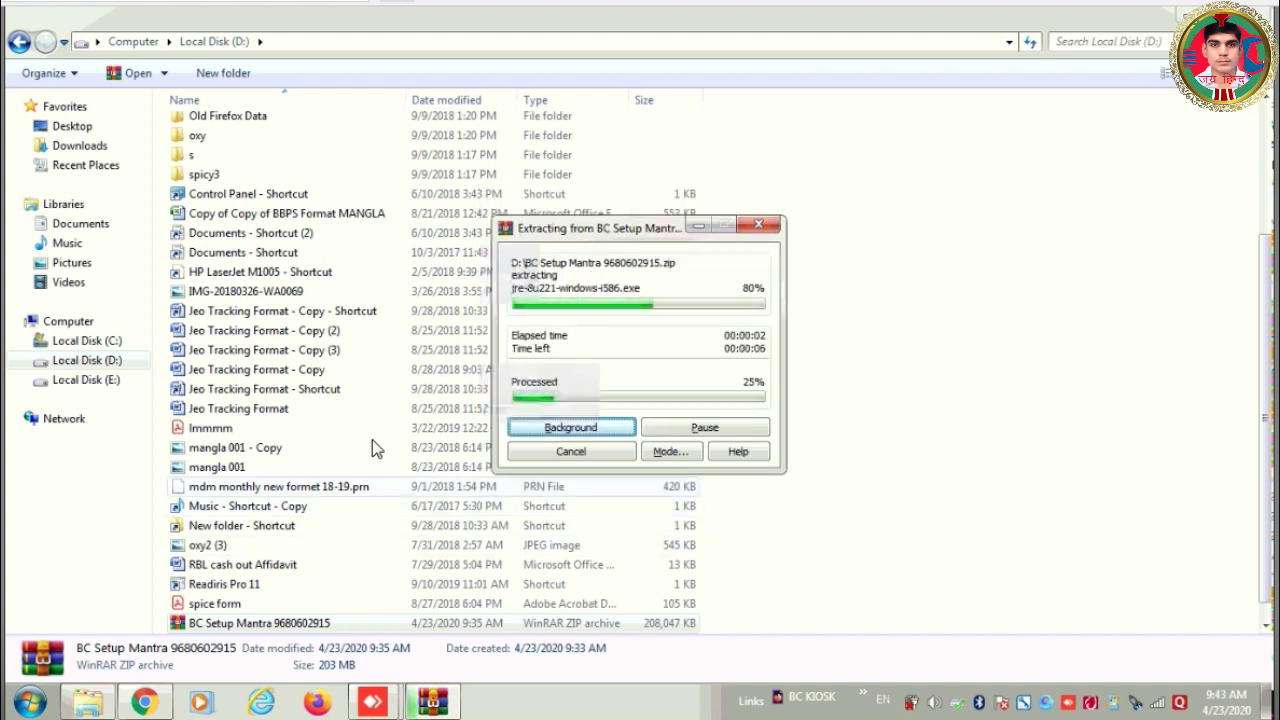
On Local Disk (C:), select the Mantra/TCS folders and bootsqm.dat for deletion, then cancel
click(82, 341)
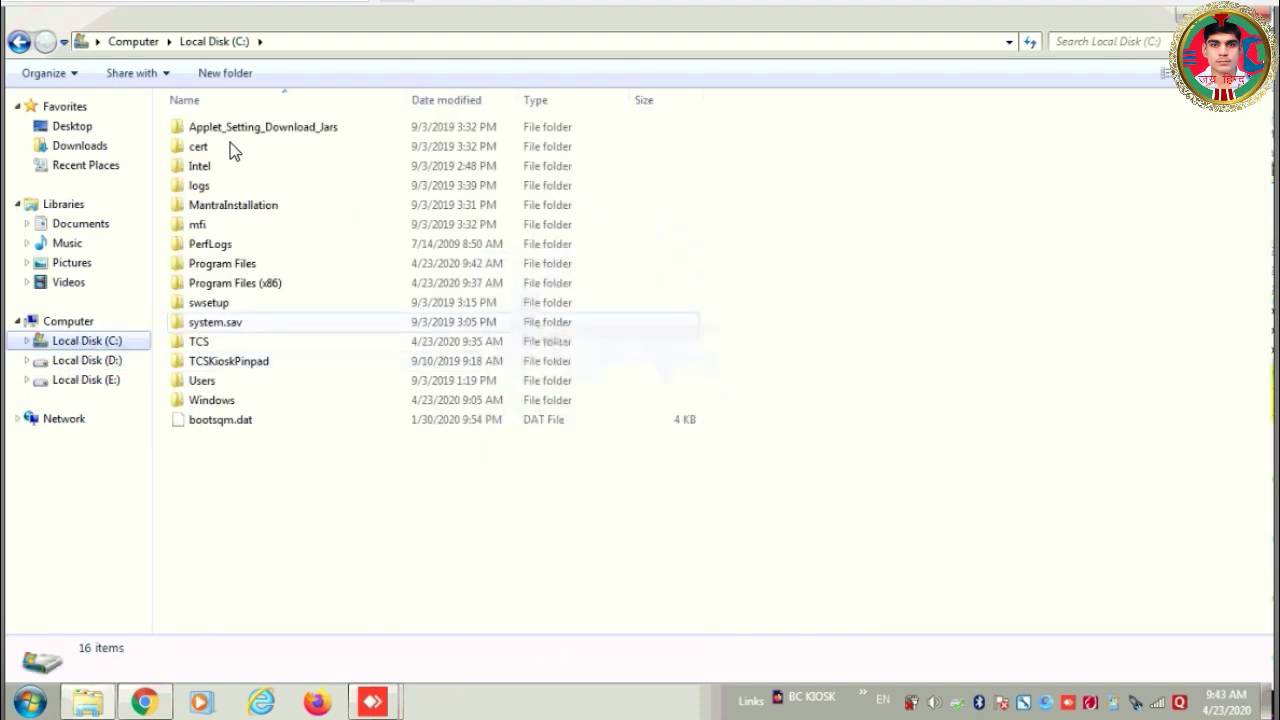
click(220, 131)
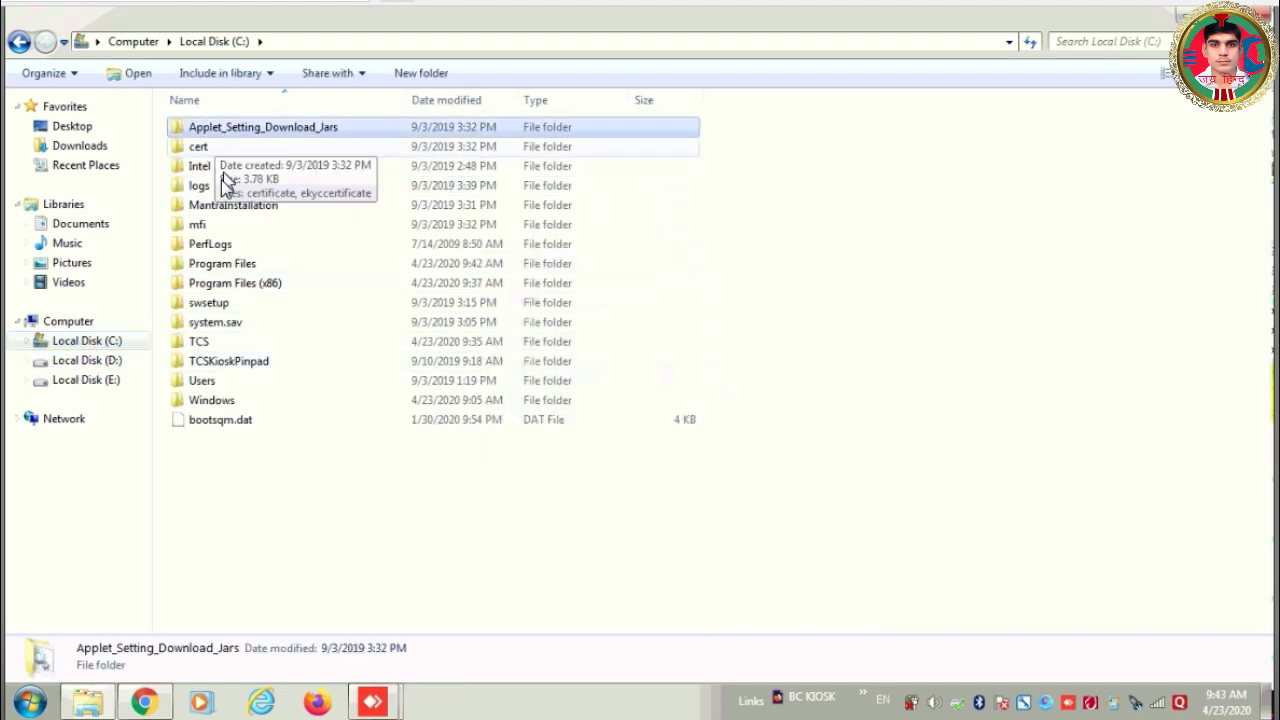
ctrl+click(208, 148)
ctrl+click(215, 208)
ctrl+click(205, 225)
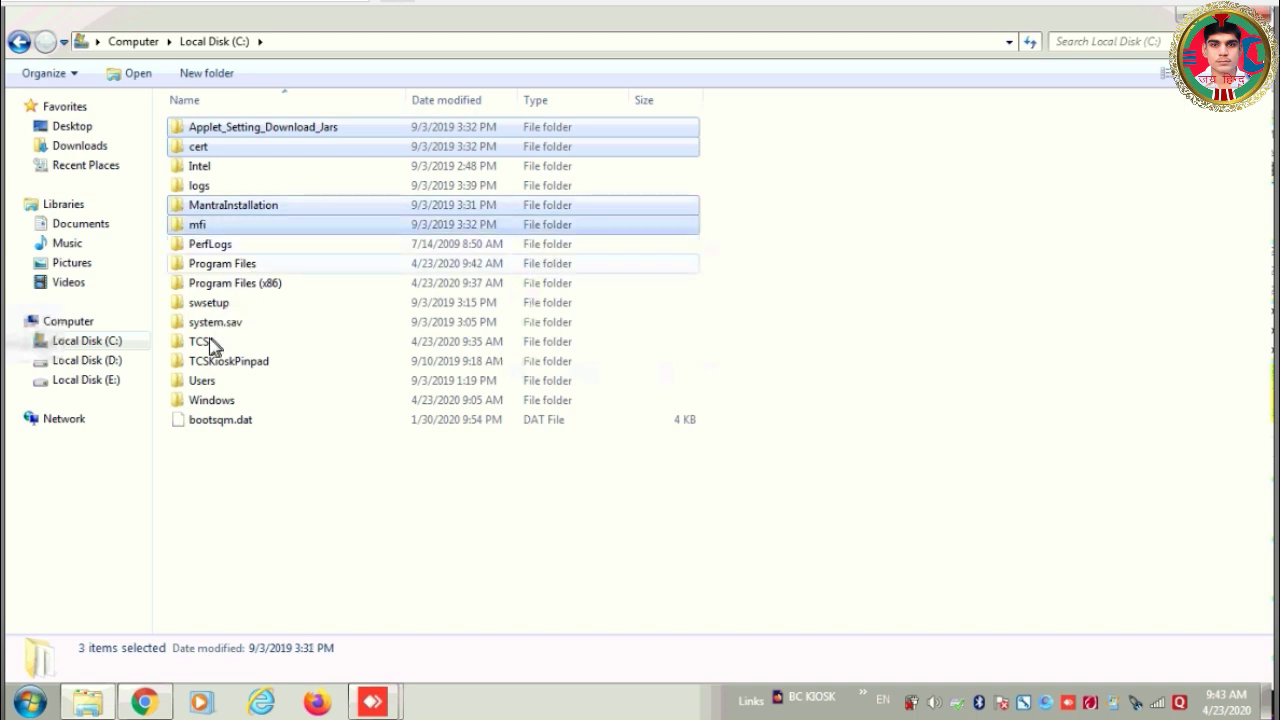
ctrl+click(250, 345)
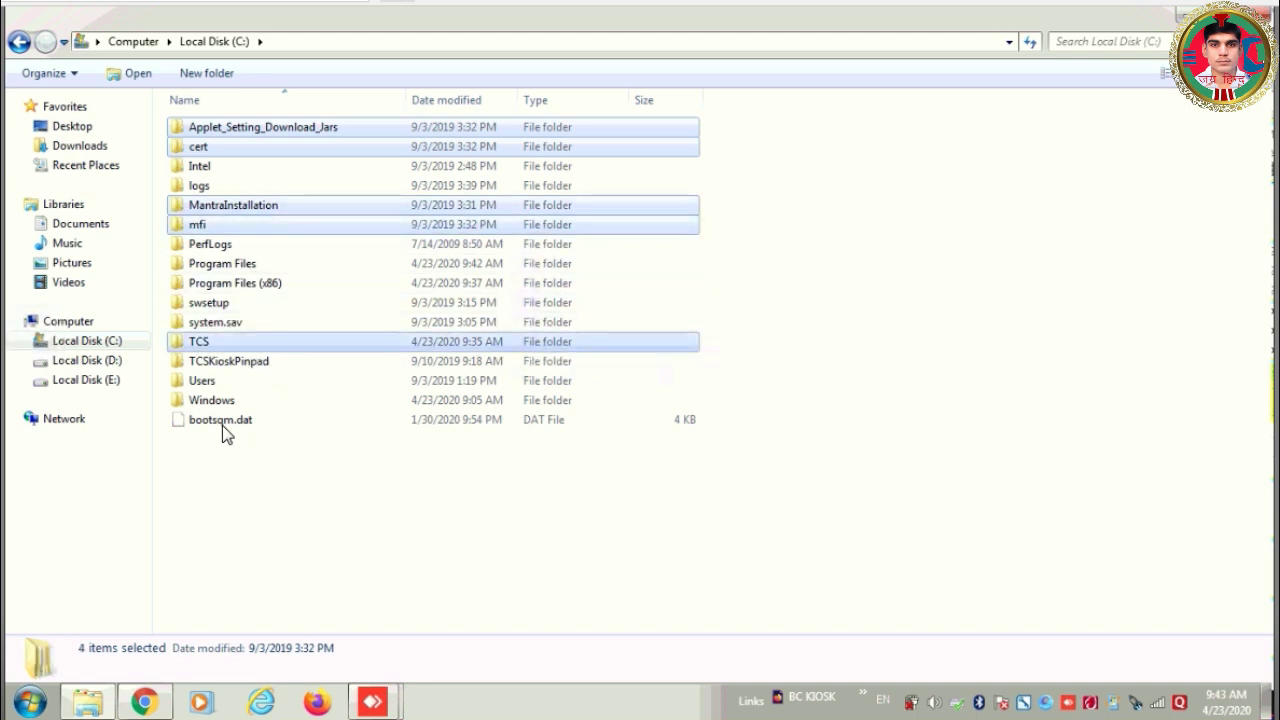
ctrl+click(310, 420)
ctrl+click(337, 349)
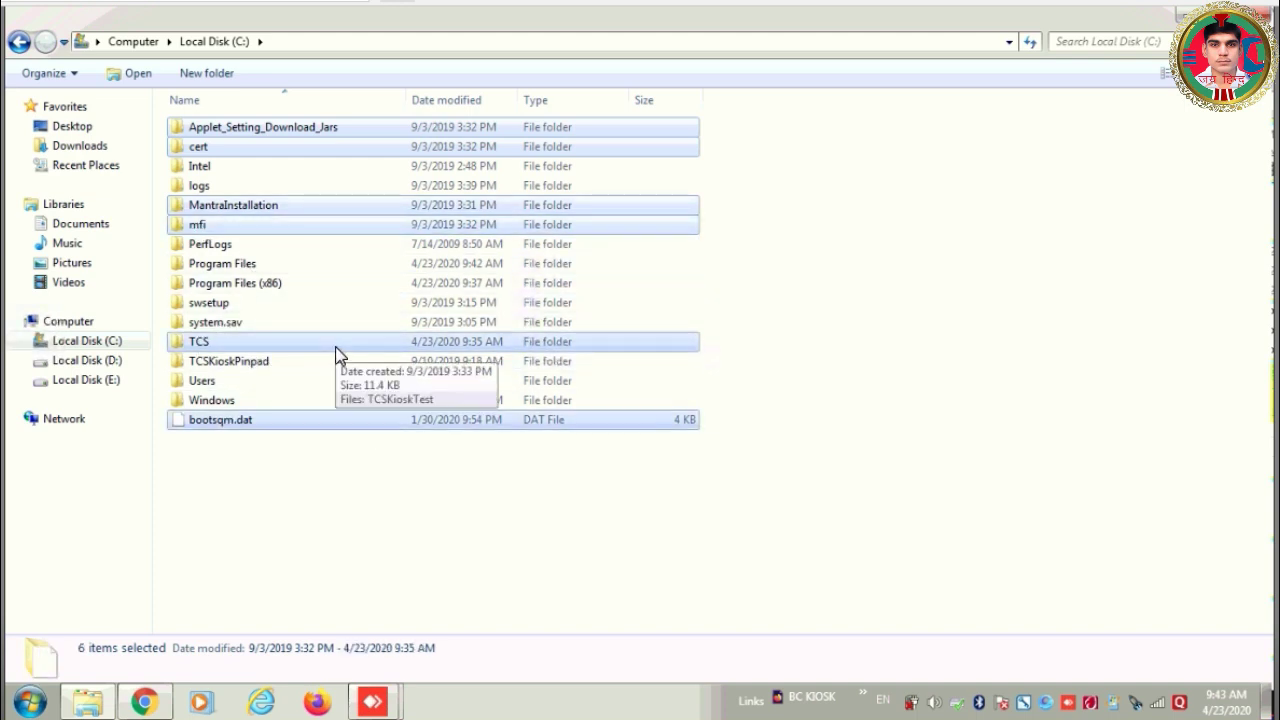
key(Delete)
key(Escape)
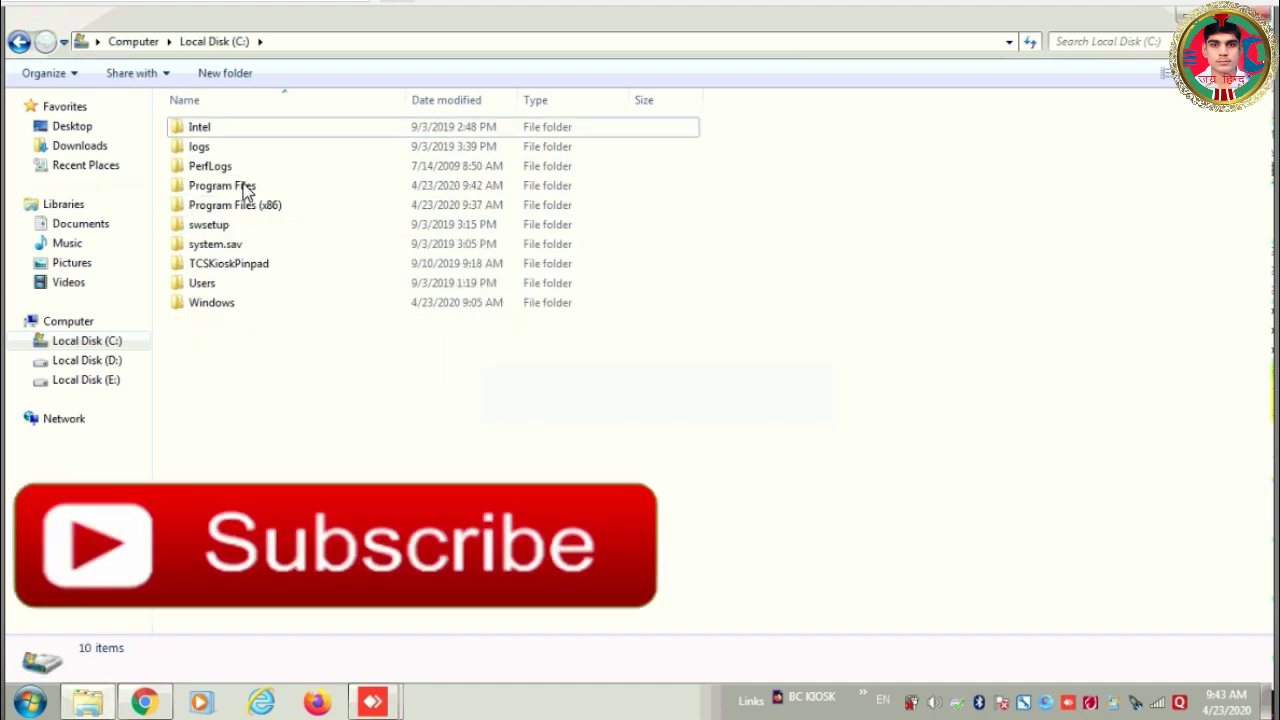
Delete the Mantra folder from C:\Program Files to the Recycle Bin
double_click(236, 184)
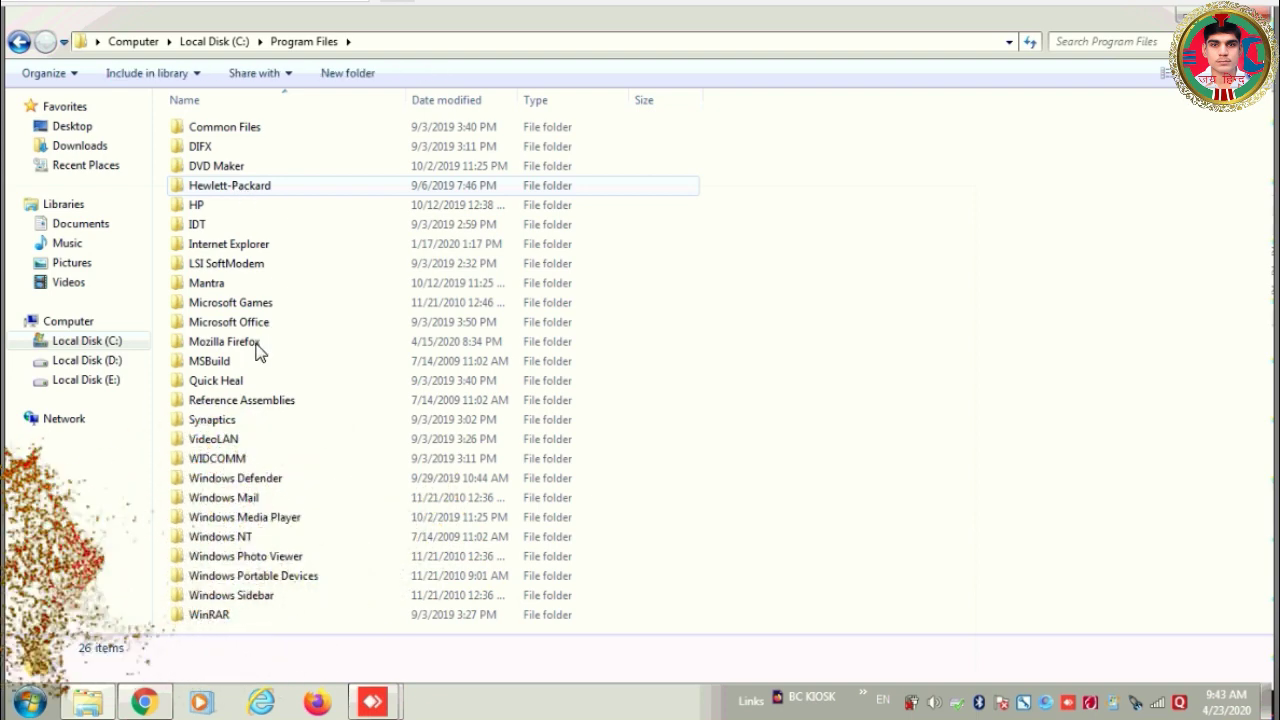
click(206, 283)
key(Delete)
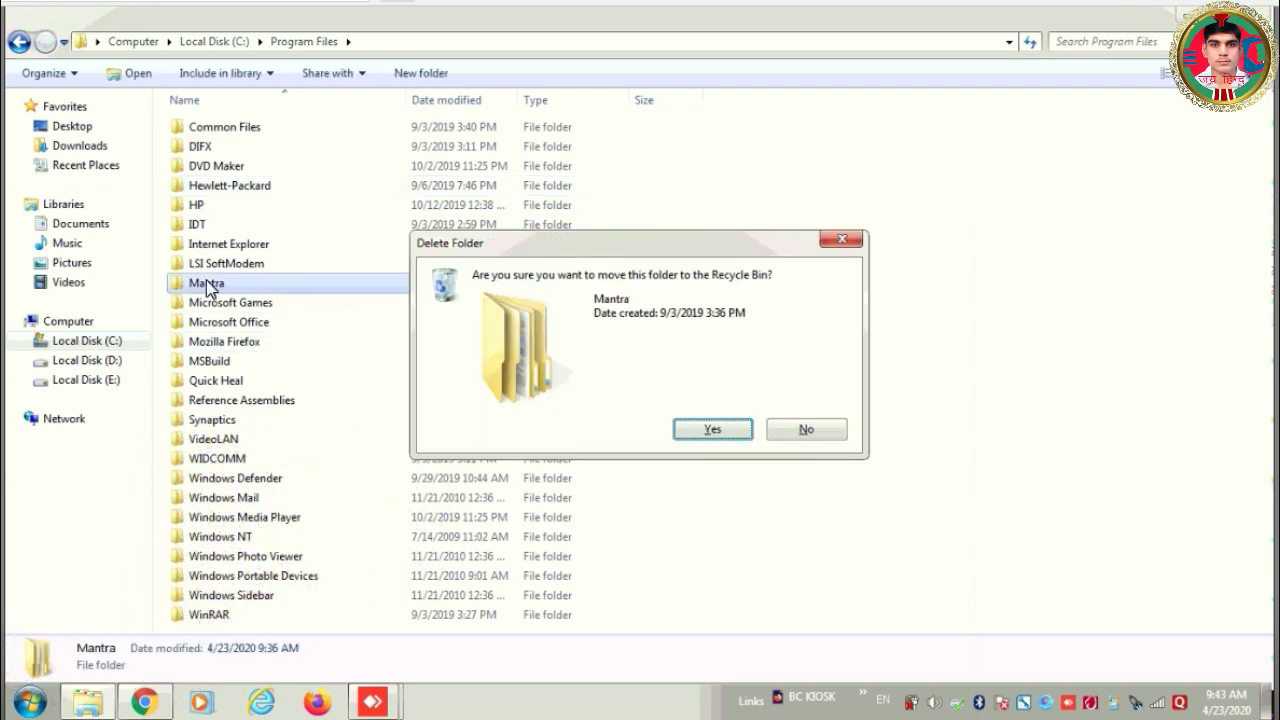
key(Return)
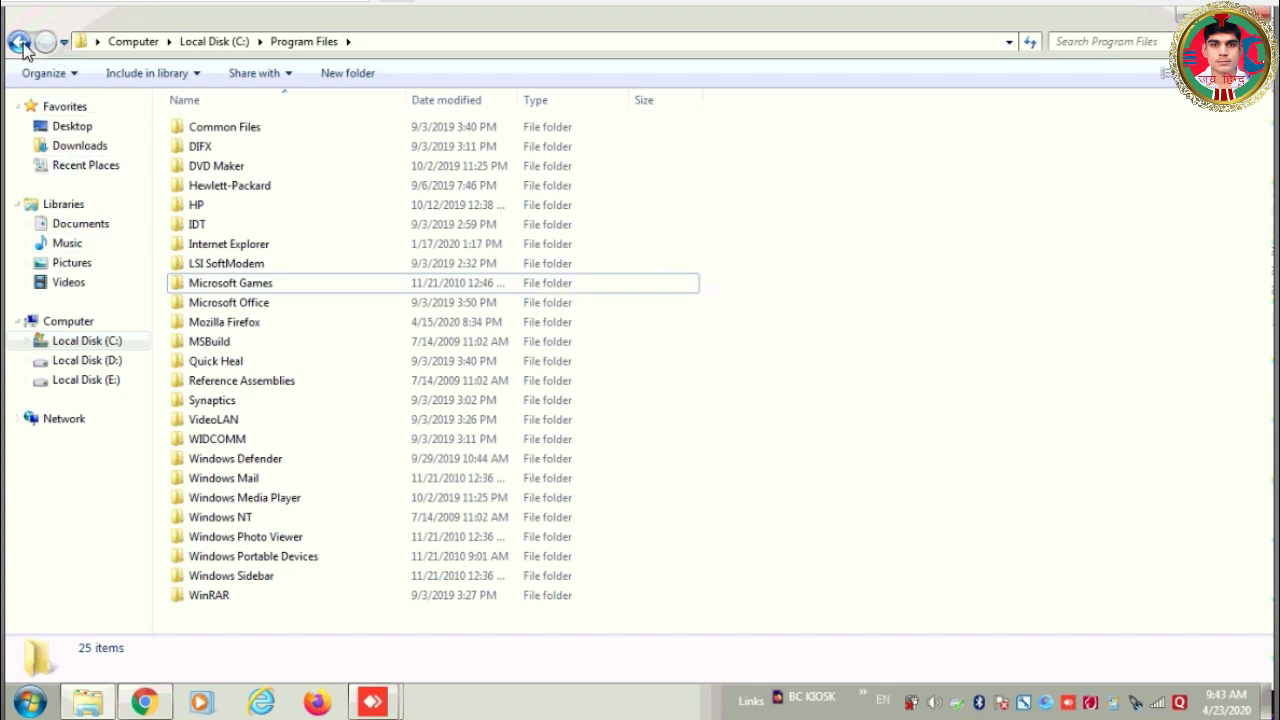
Check Program Files (x86), then return to C: and select the TCSKioskPinpad folder
click(19, 42)
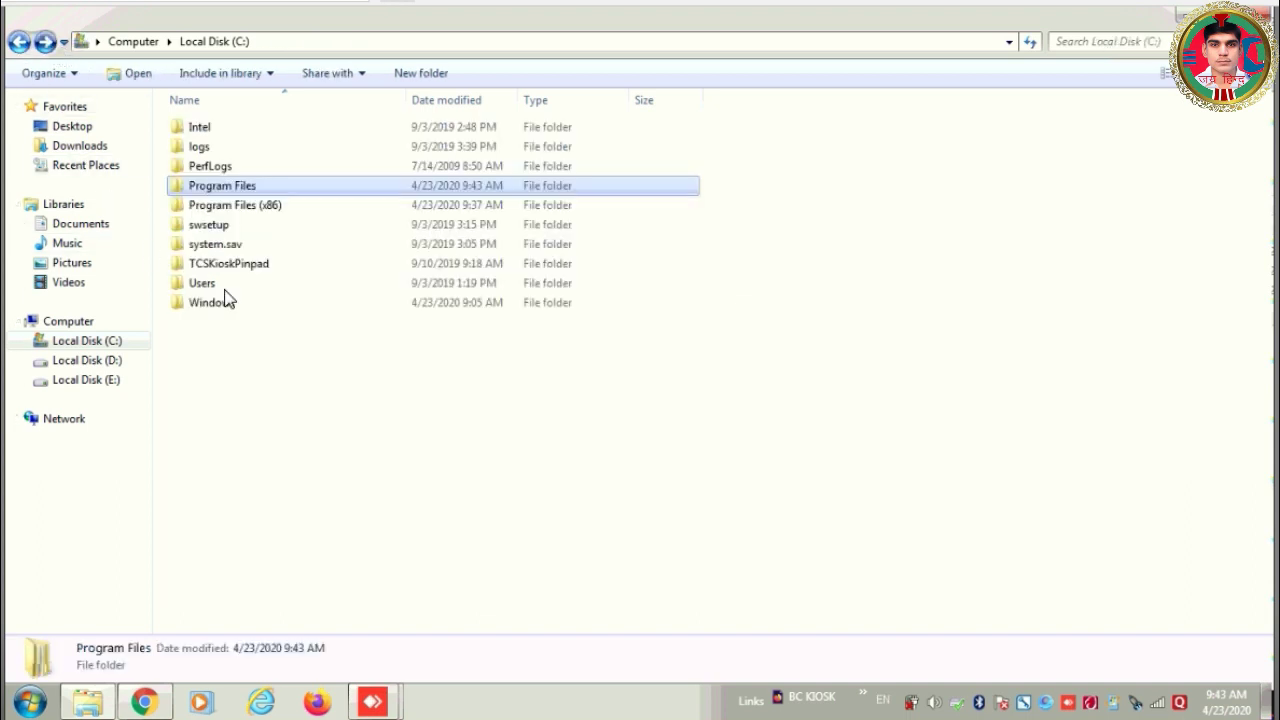
double_click(229, 207)
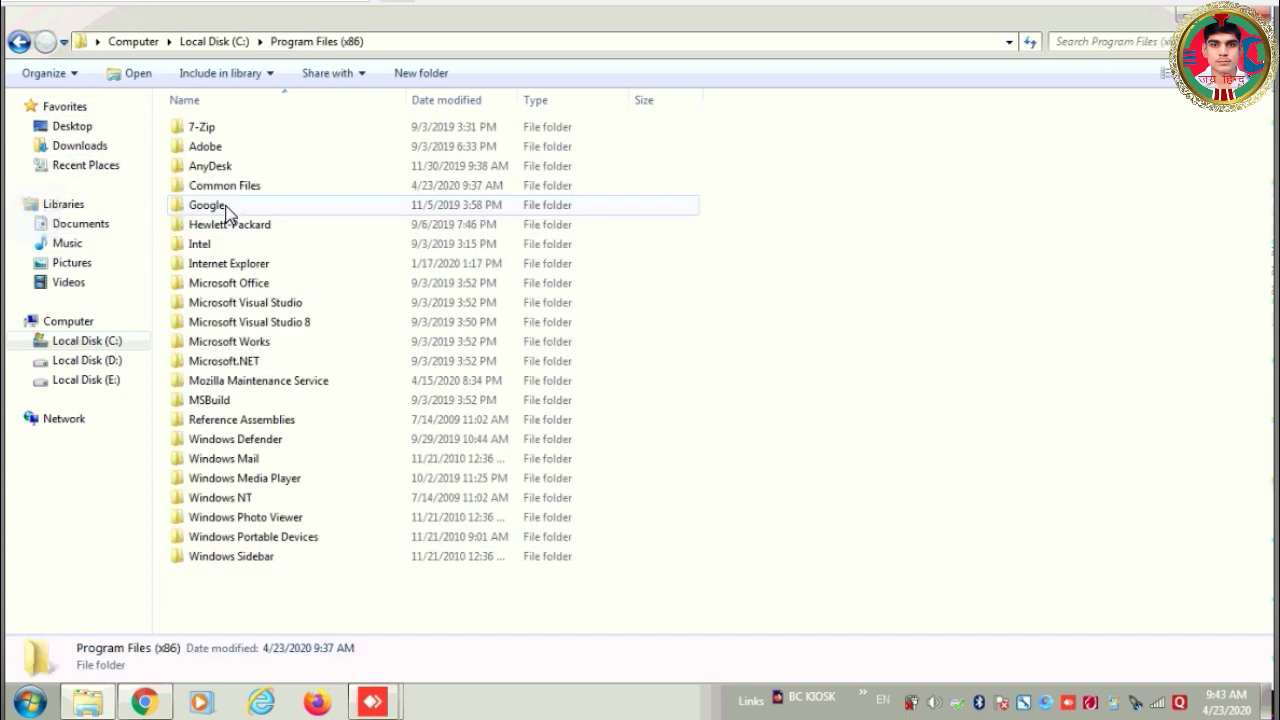
click(76, 346)
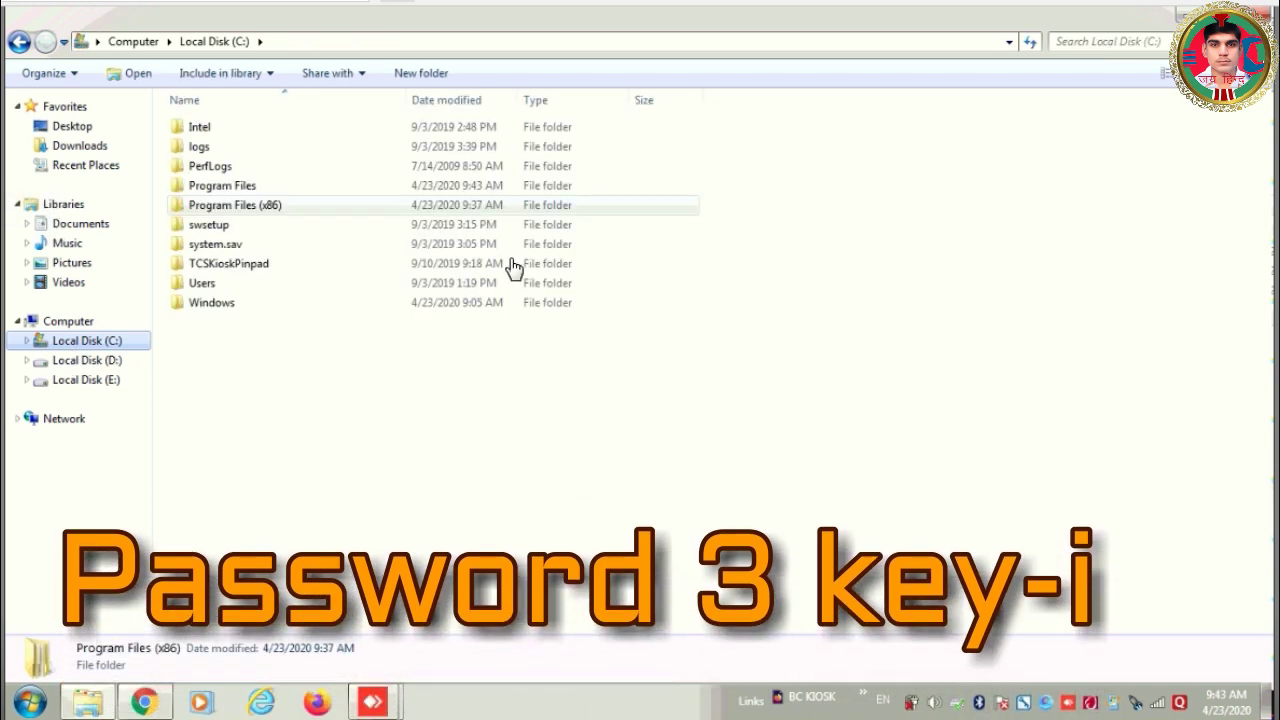
click(285, 268)
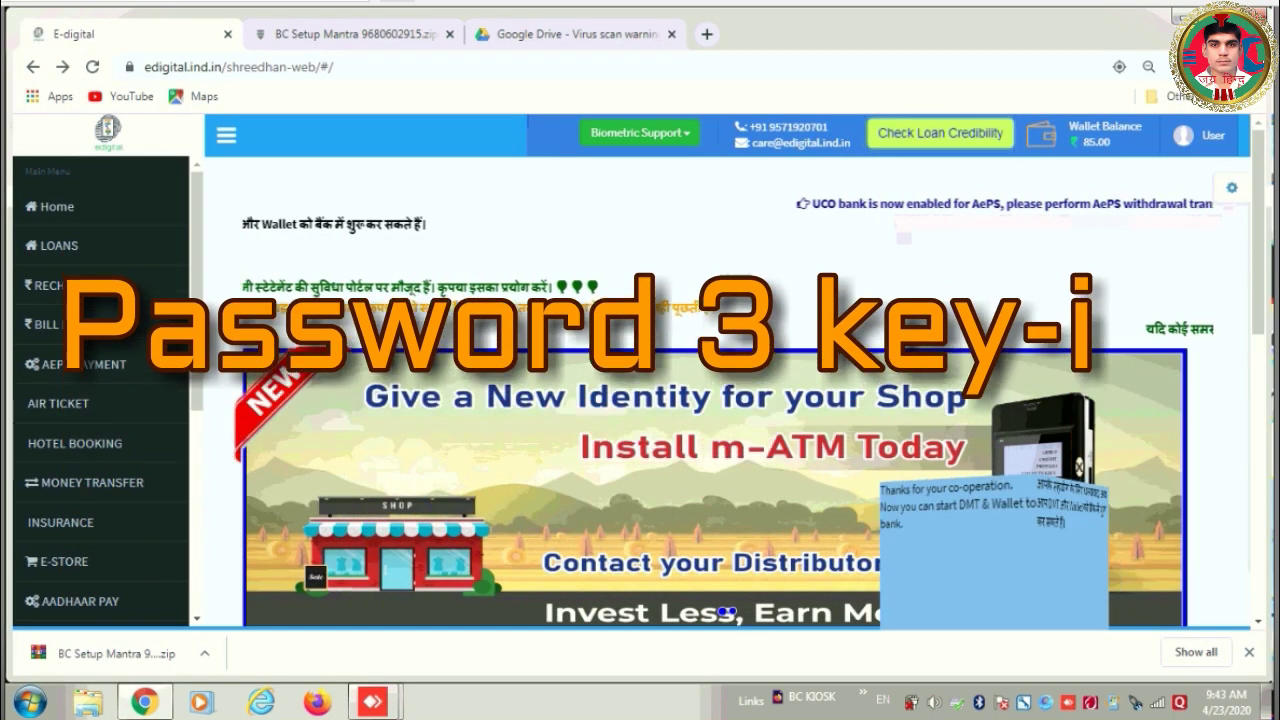
Go from Computer to D:\BC Setup Mantra\BC Setup Mantra to show the Java, Softwares and setup files
click(1172, 13)
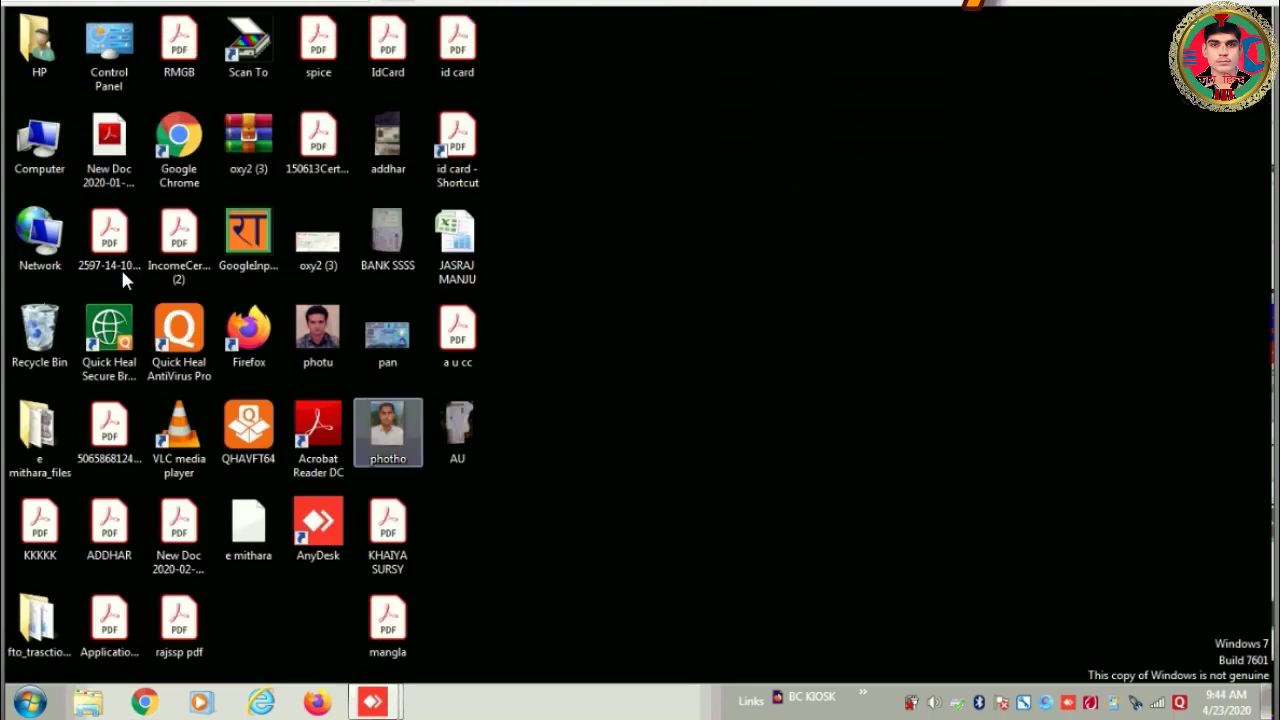
double_click(52, 148)
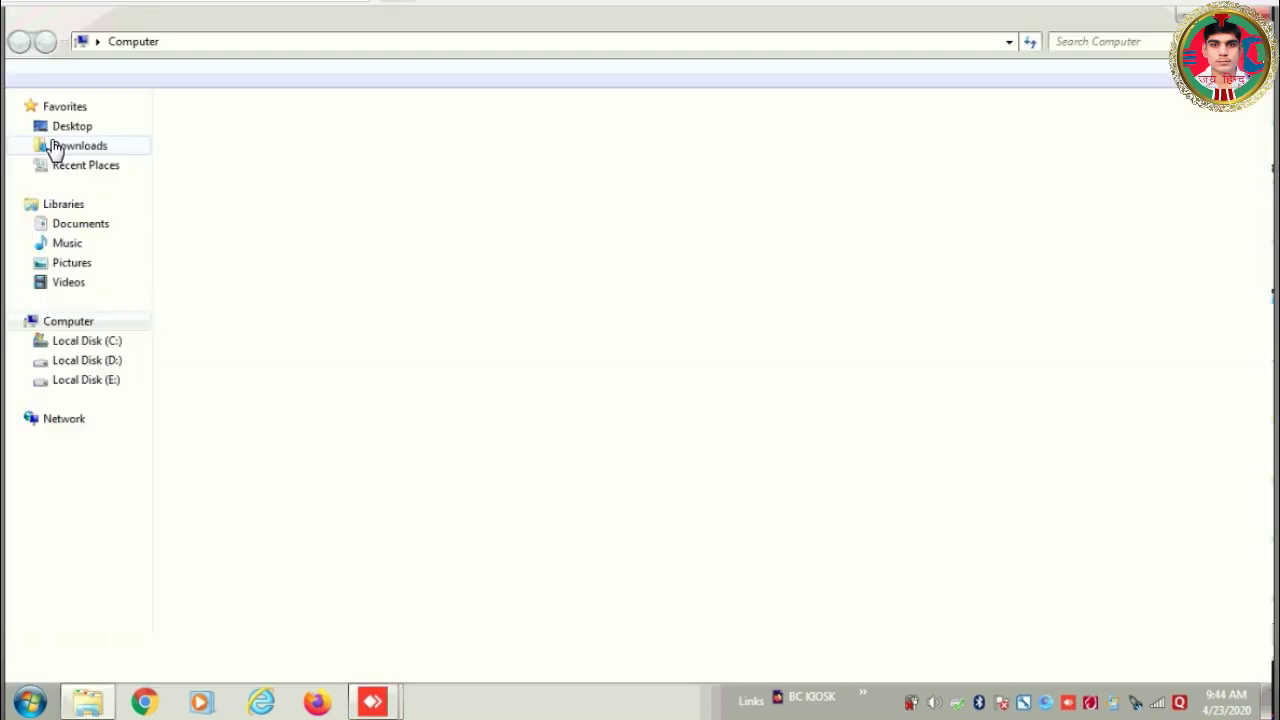
click(263, 703)
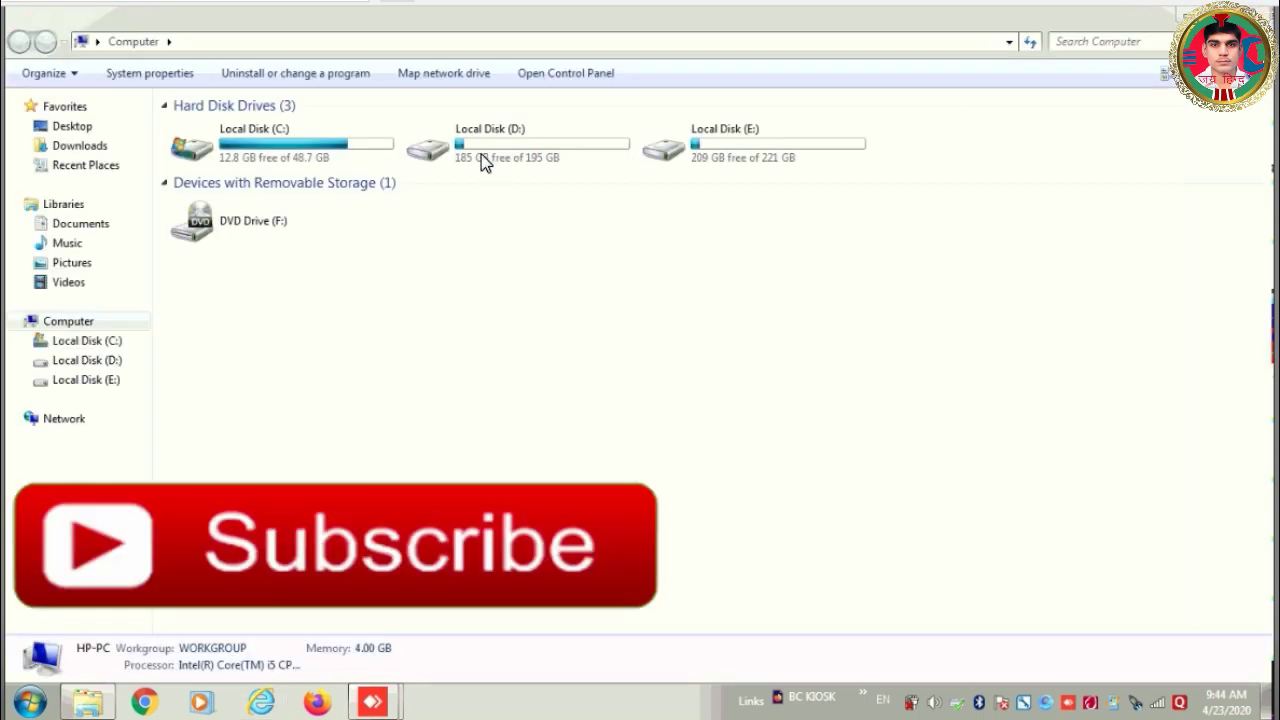
double_click(484, 160)
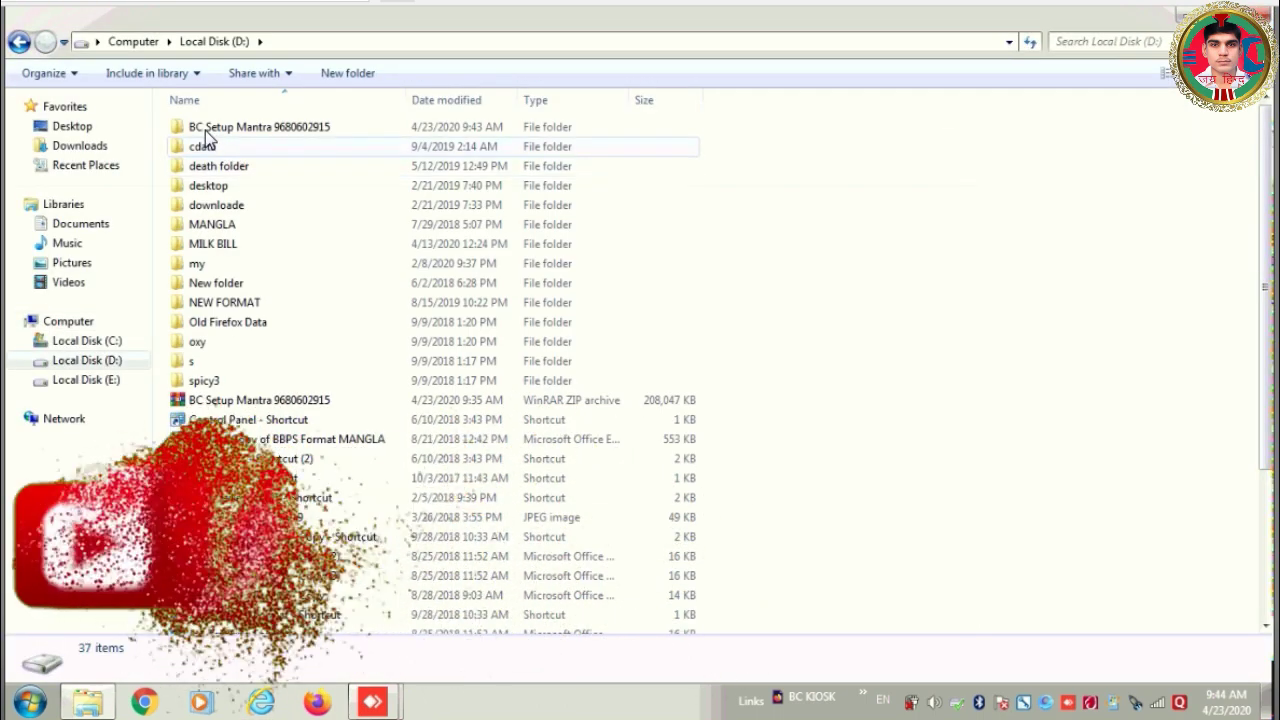
double_click(205, 130)
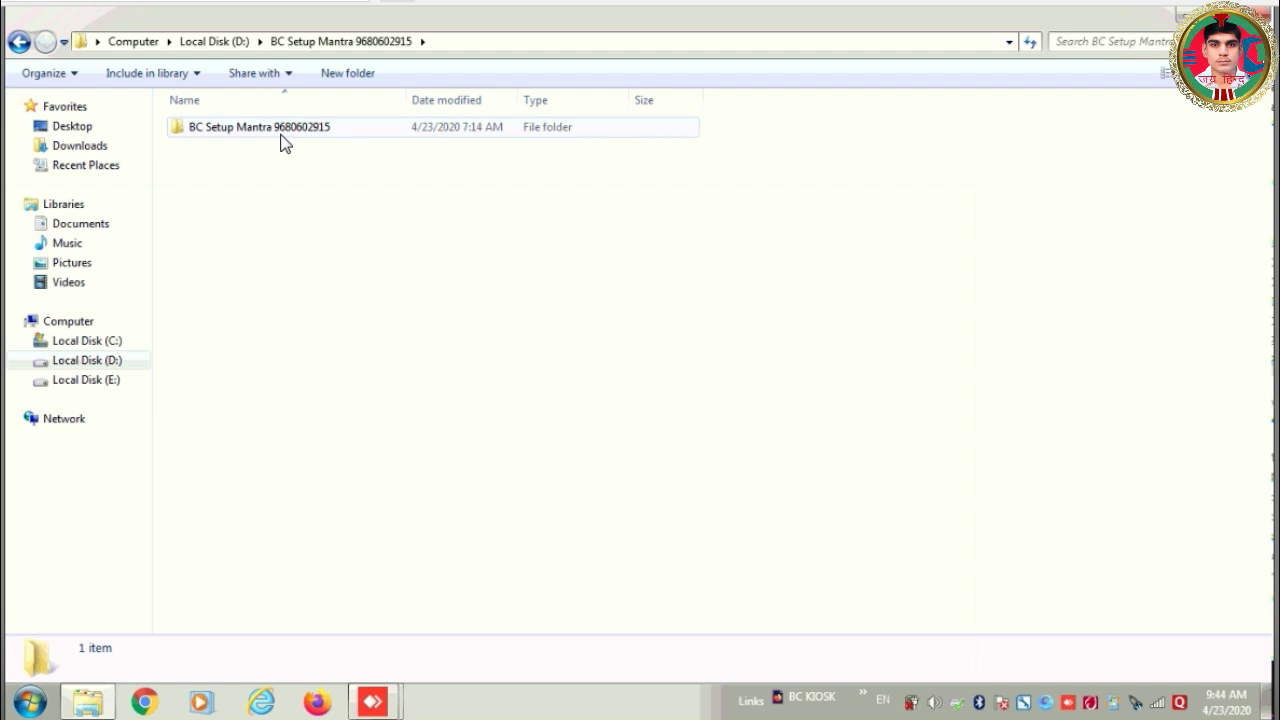
double_click(283, 143)
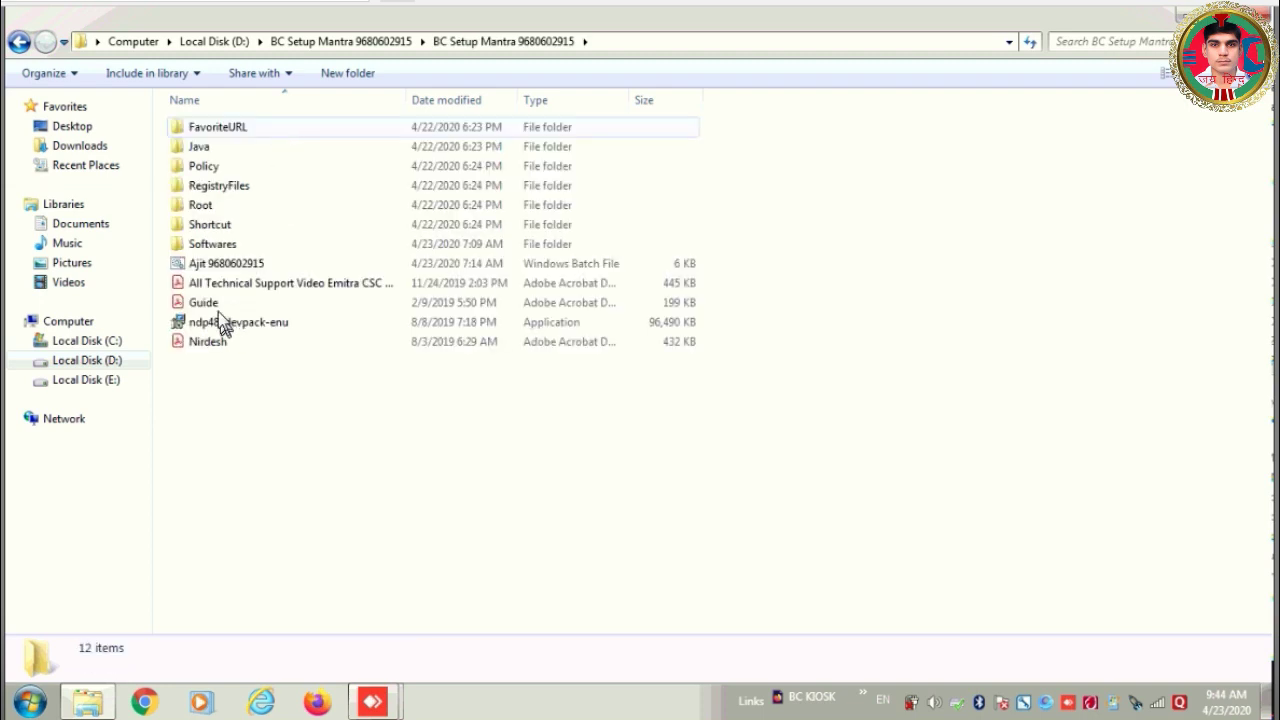
Delete the Root folder and run the setup batch file as administrator
right_click(207, 266)
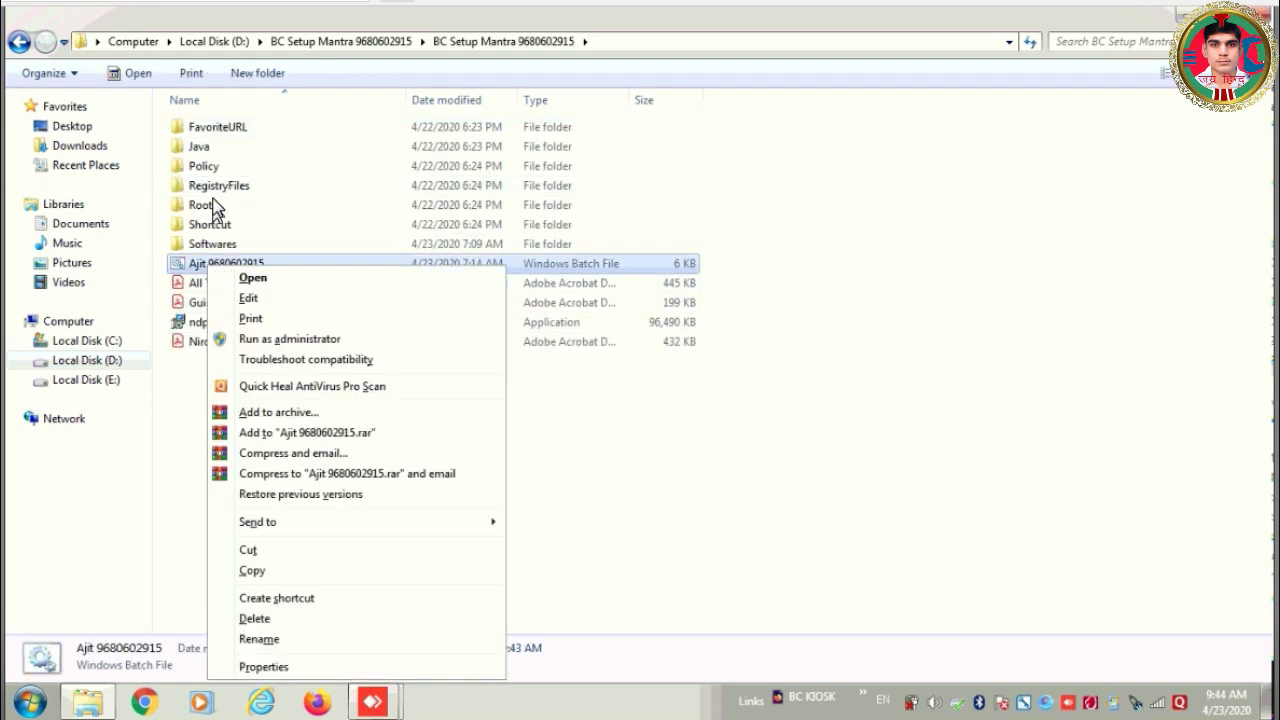
click(204, 207)
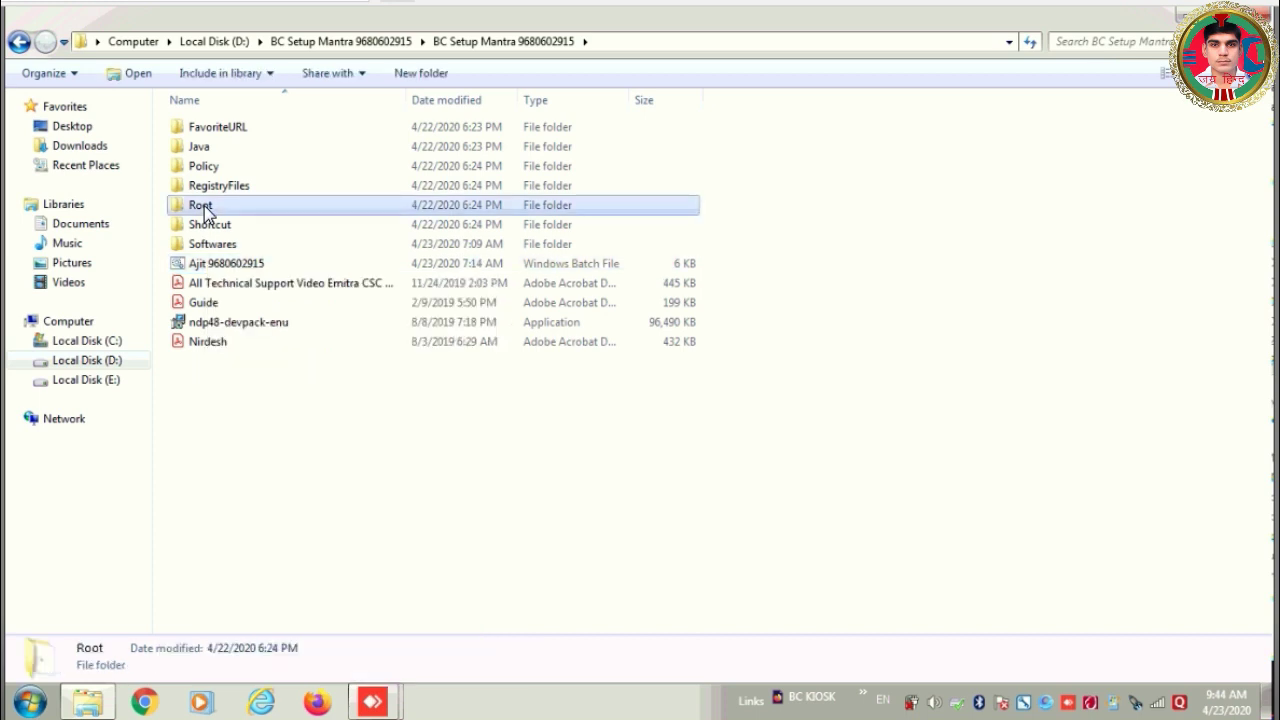
key(Delete)
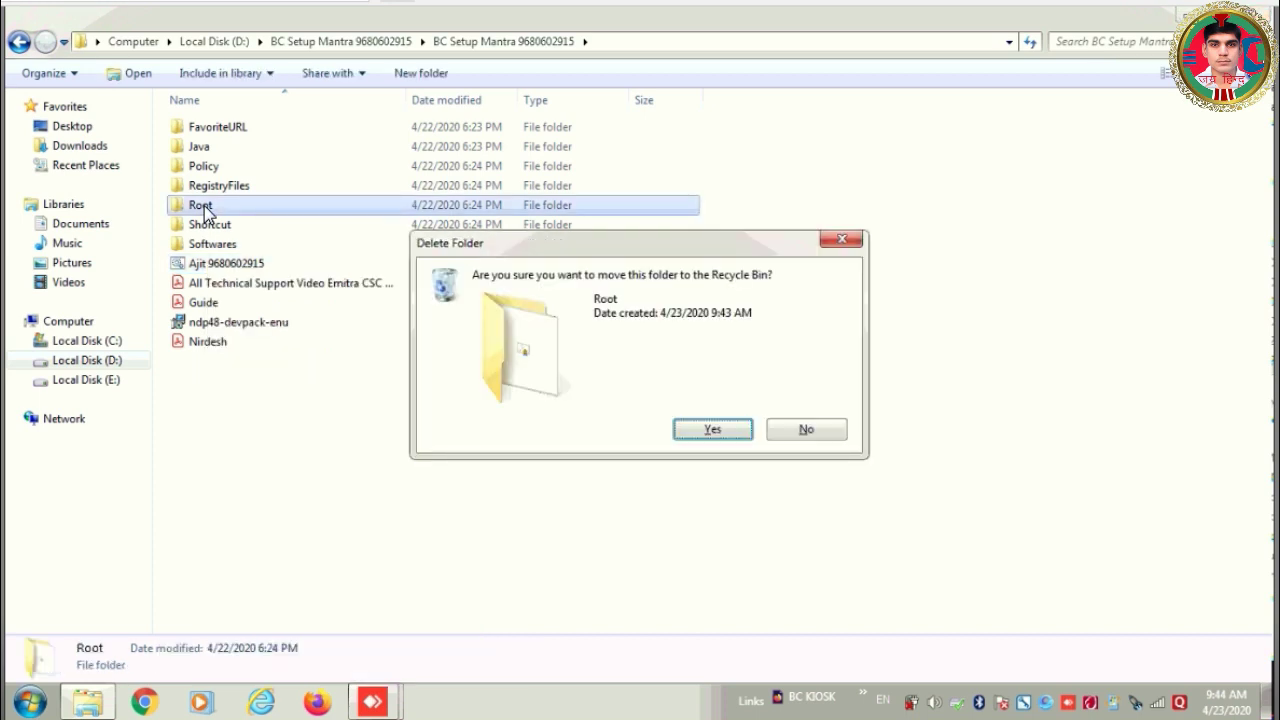
key(Return)
right_click(210, 248)
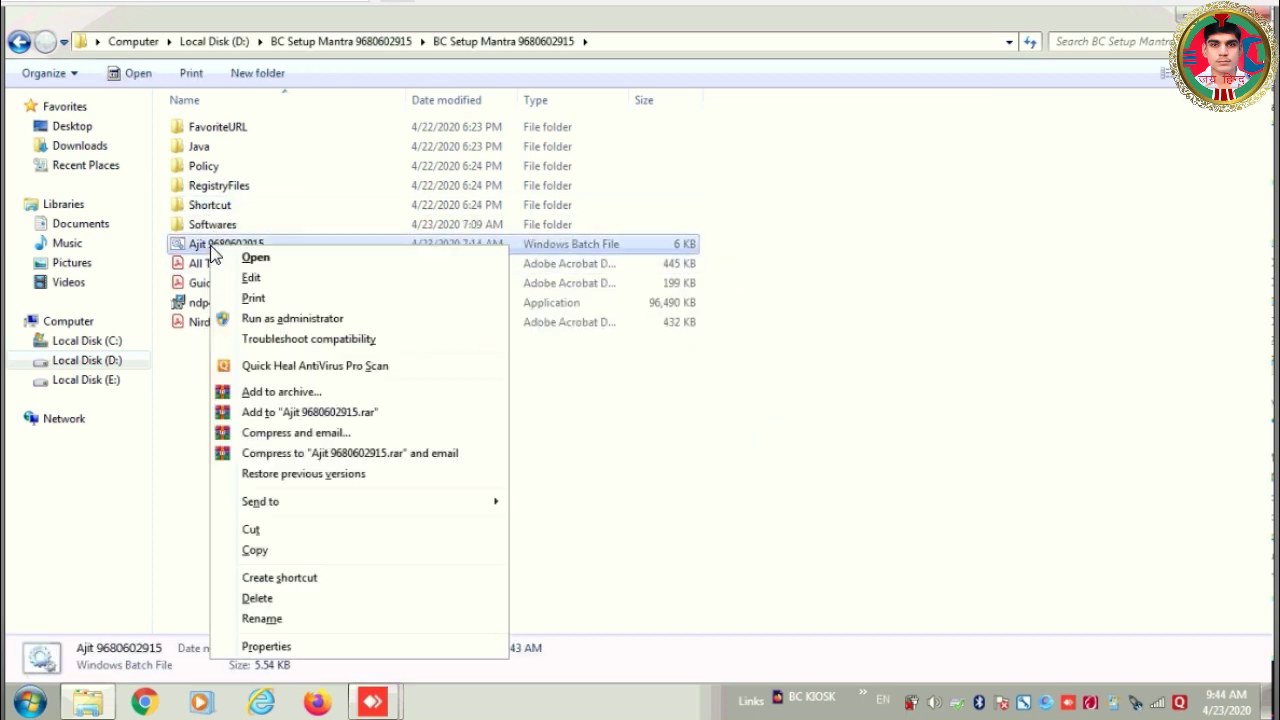
click(277, 318)
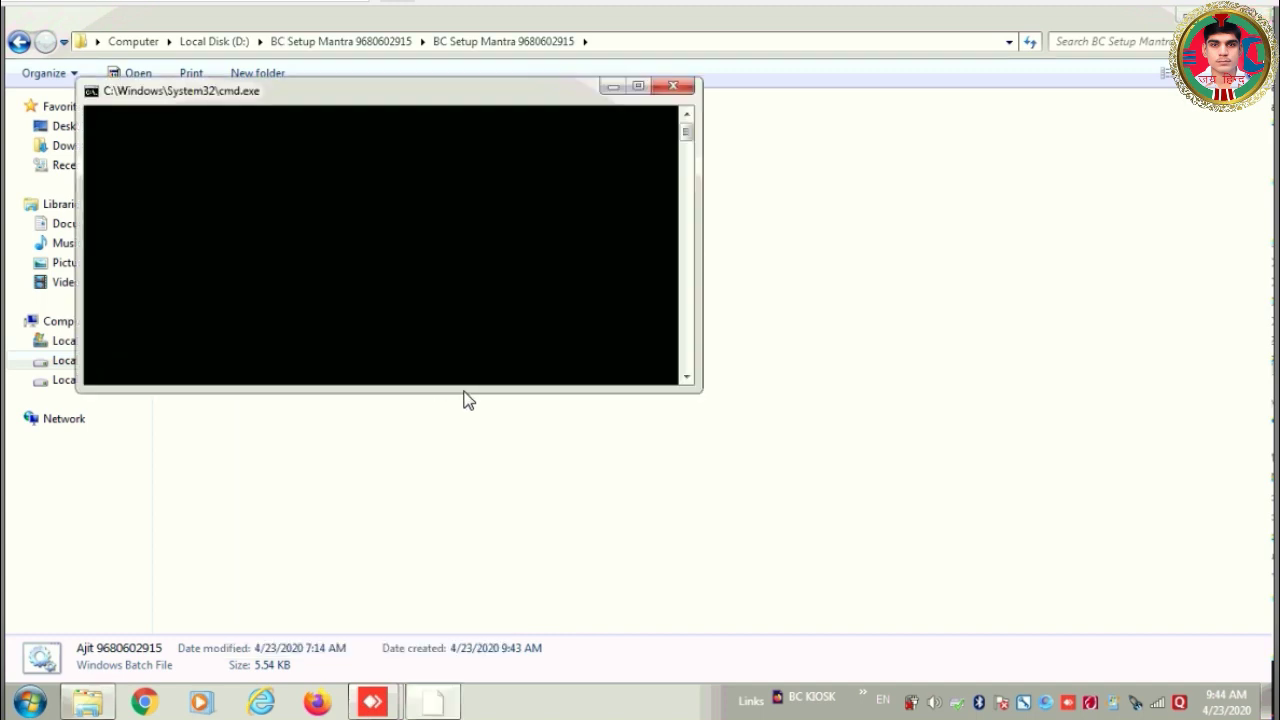
Reset all Internet Explorer settings including personal settings, then start installing Java
key(Return)
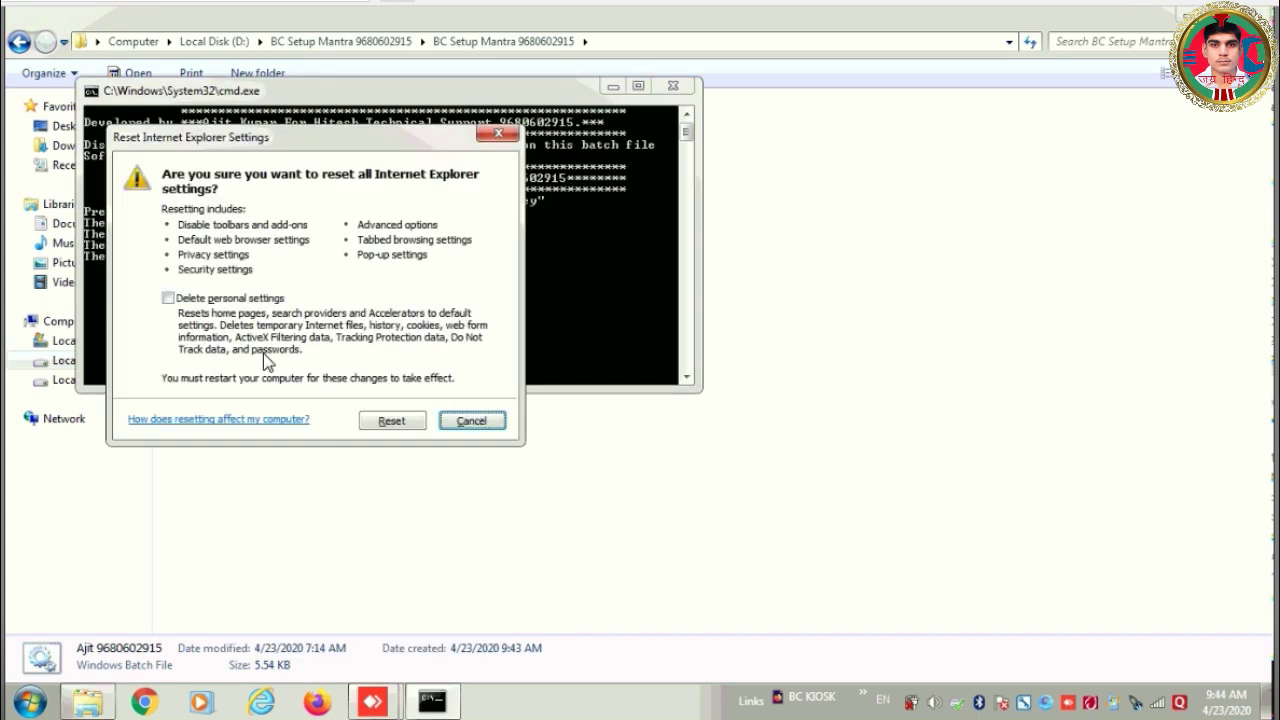
click(169, 298)
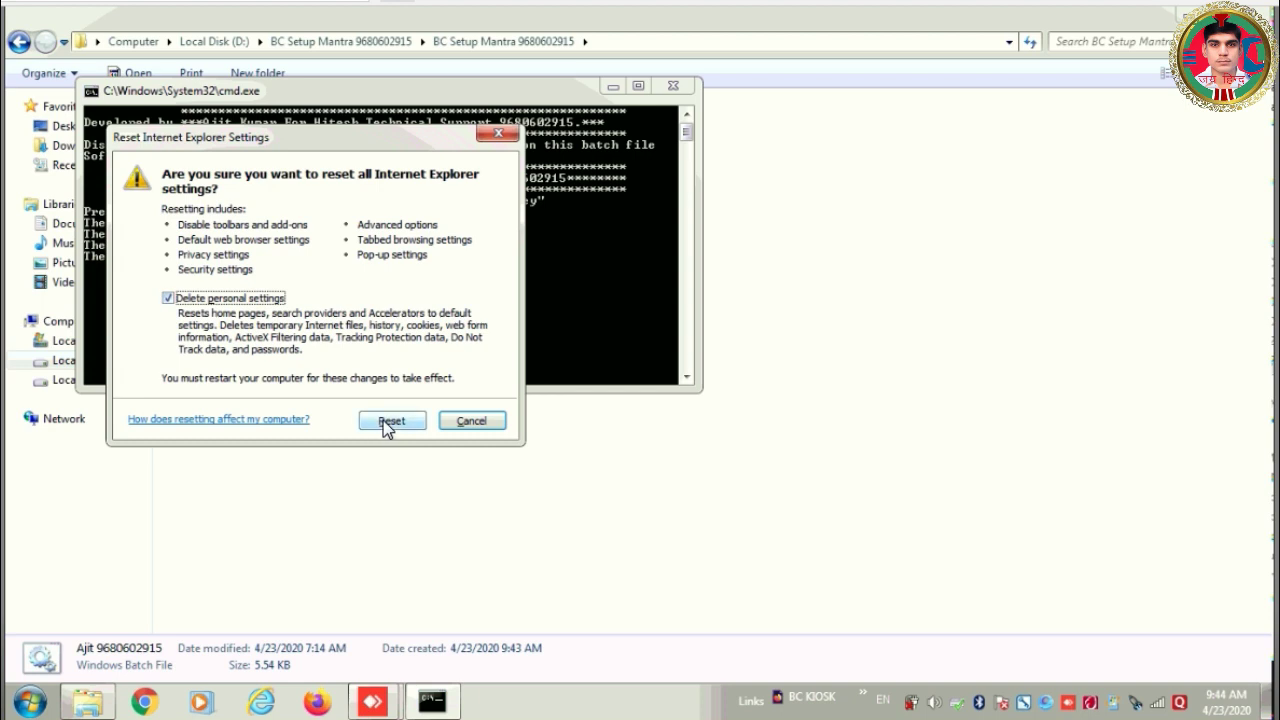
click(389, 421)
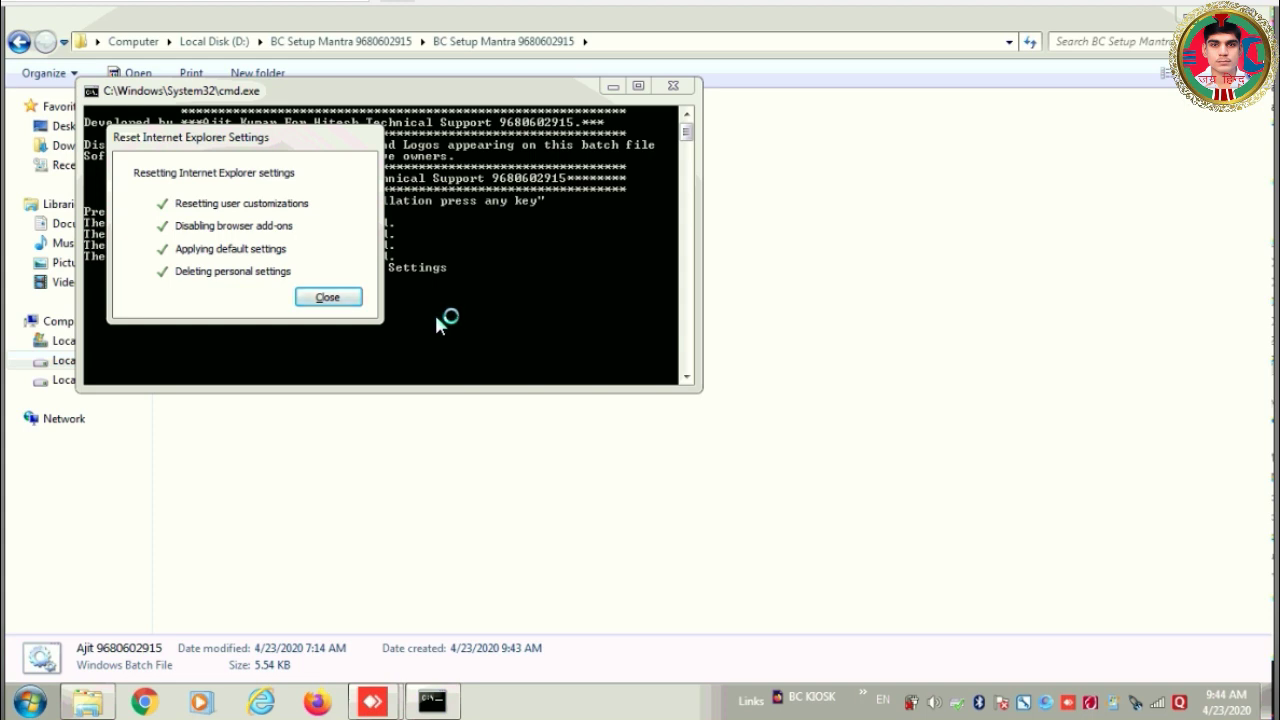
click(338, 300)
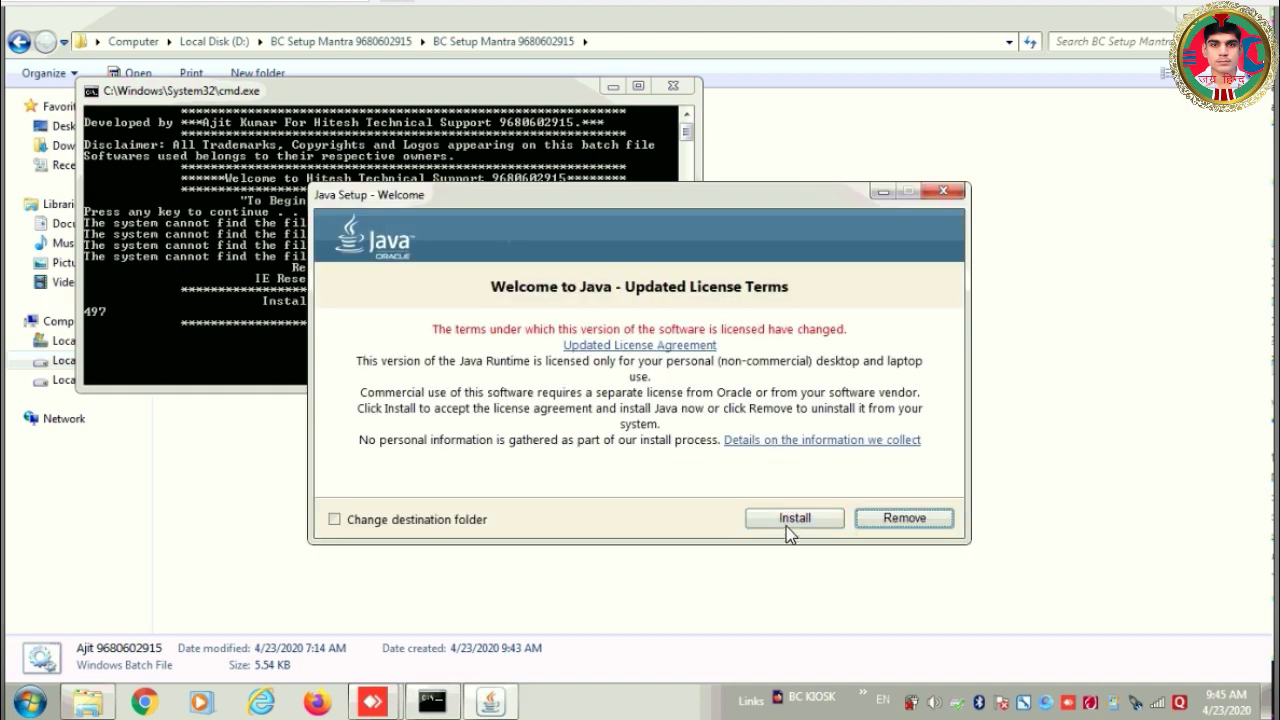
click(788, 517)
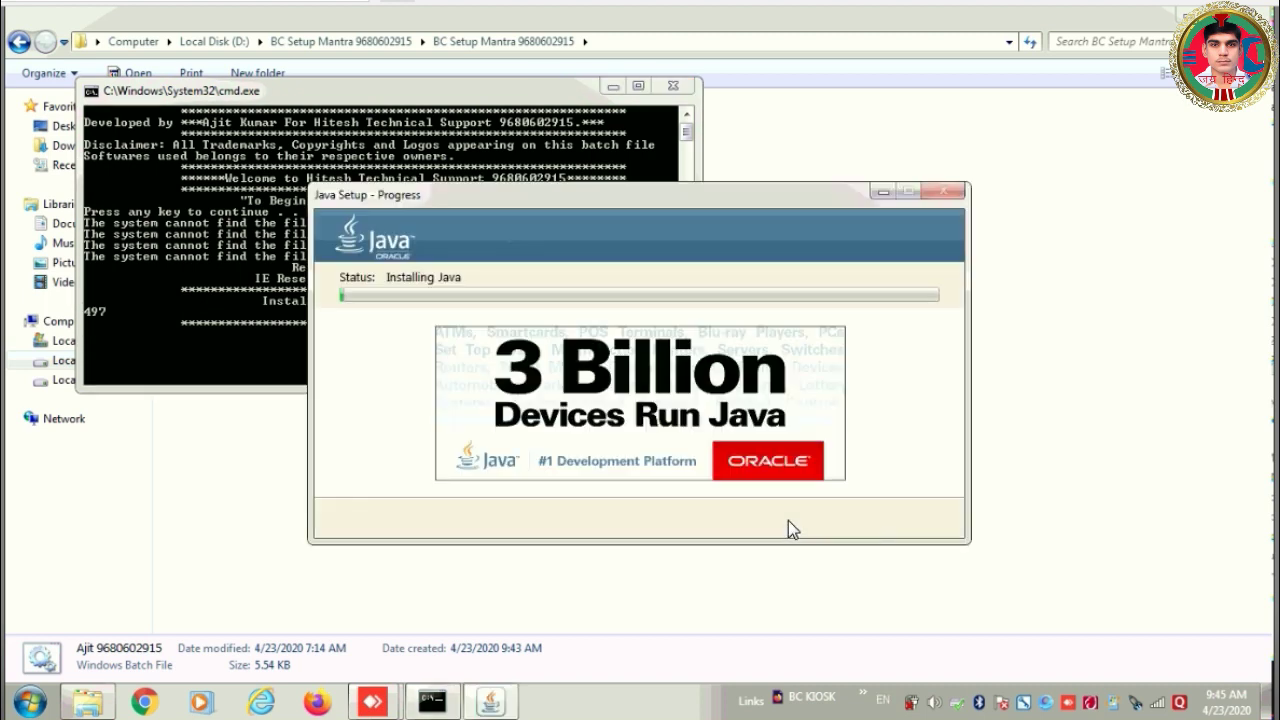